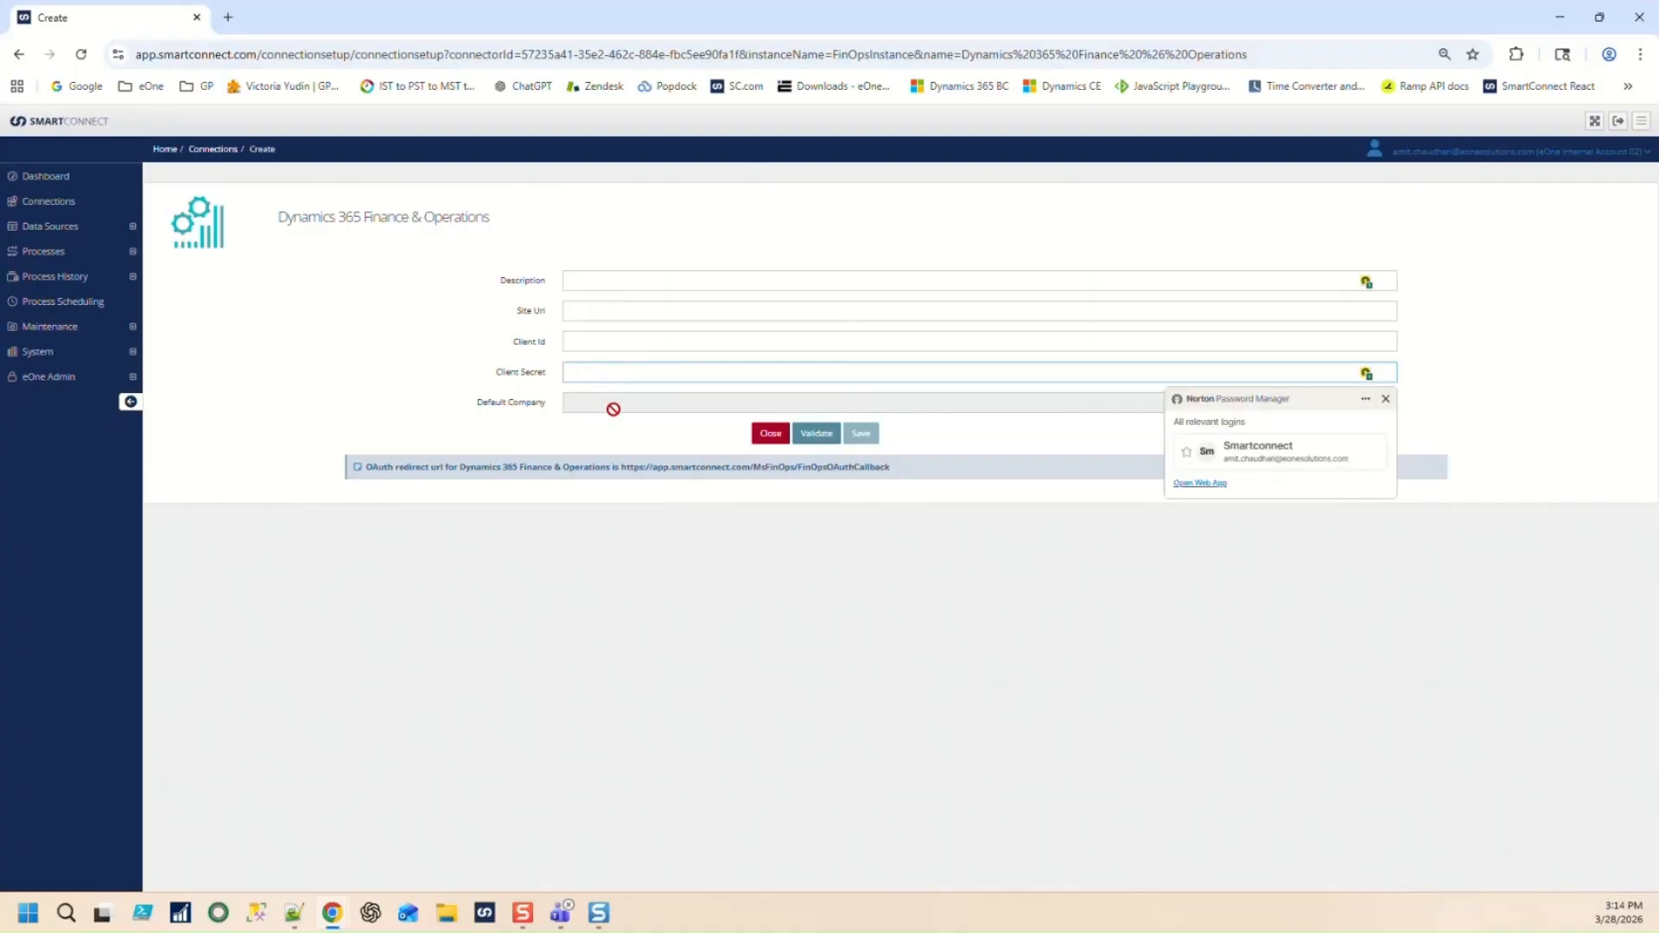
Copy the OAuth redirect URL for the Dynamics 365 Finance & Operations connection.
{"action": "left_click", "coordinate": [734, 636]}
{"action": "left_click_drag", "start_coordinate": [898, 468], "coordinate": [620, 467]}
{"action": "key", "text": "ctrl+c"}
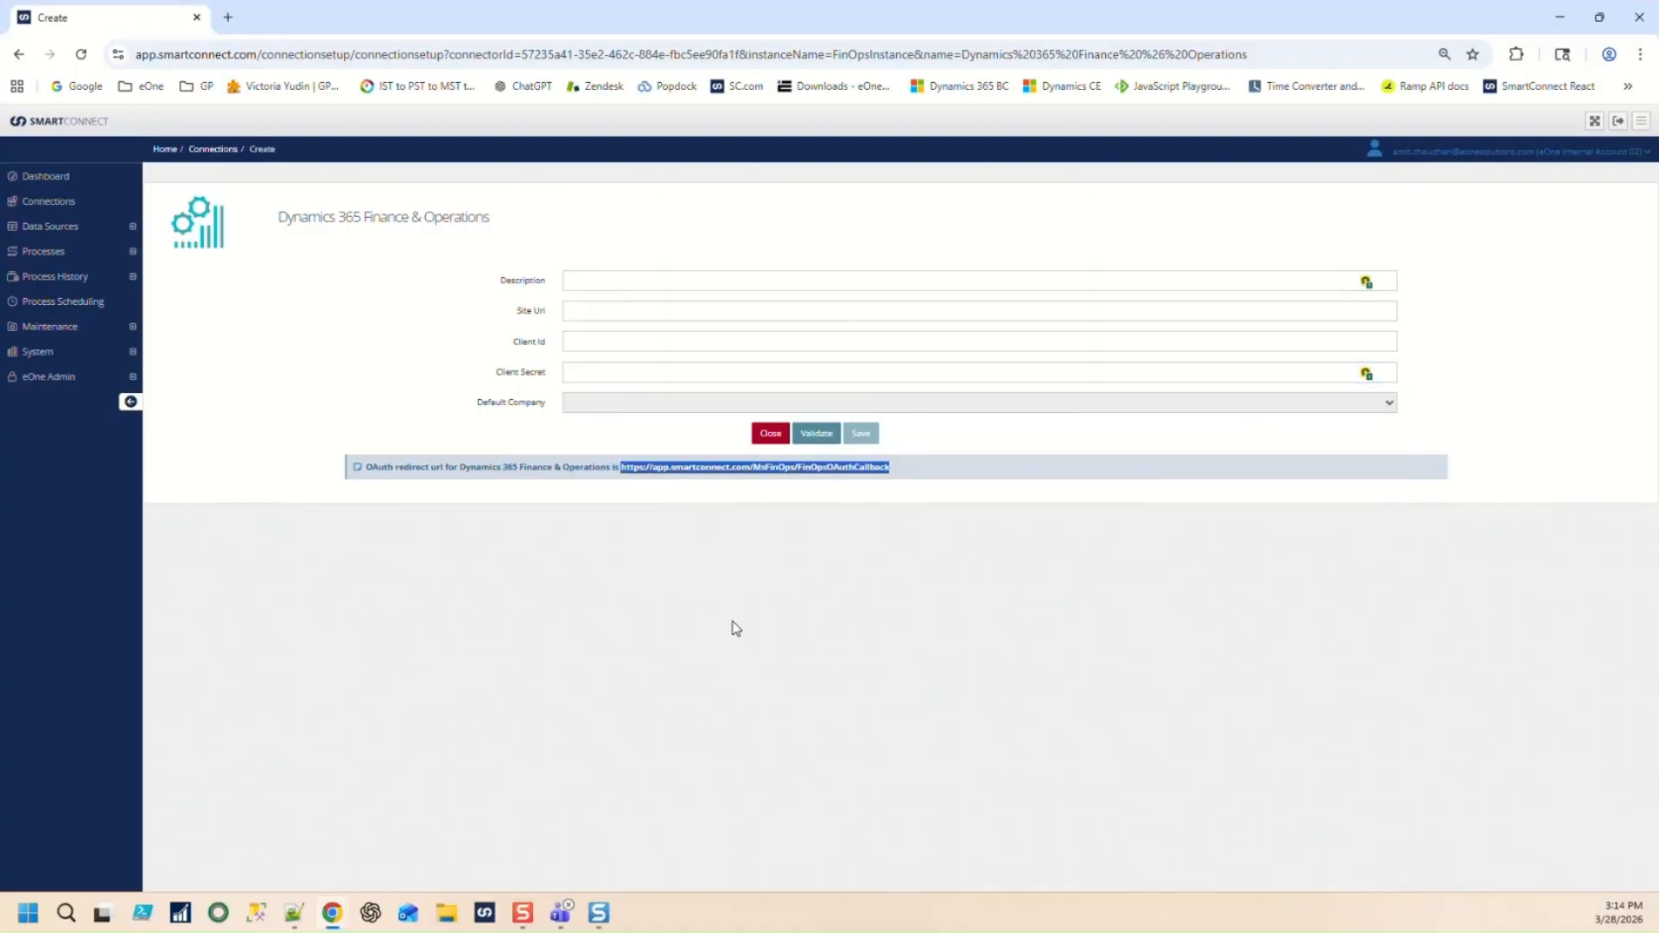
{"action": "left_click", "coordinate": [605, 341]}
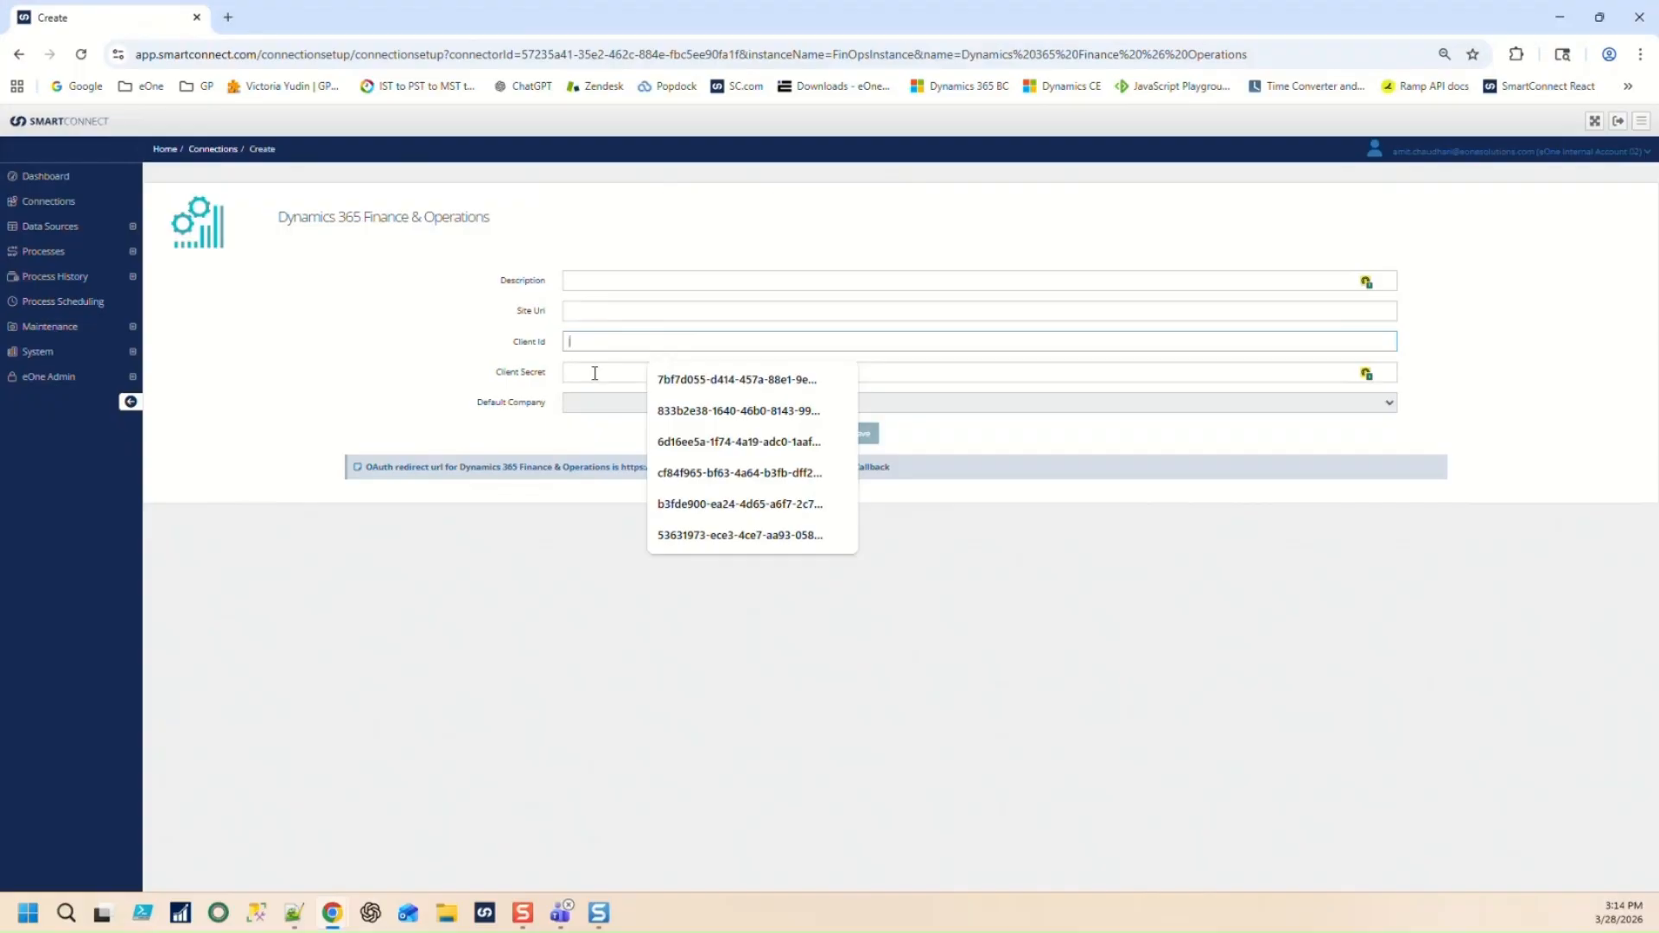
Open portal.azure.com in a new browser tab and sign in with the existing account.
{"action": "left_click", "coordinate": [229, 18]}
{"action": "type", "text": "porta"}
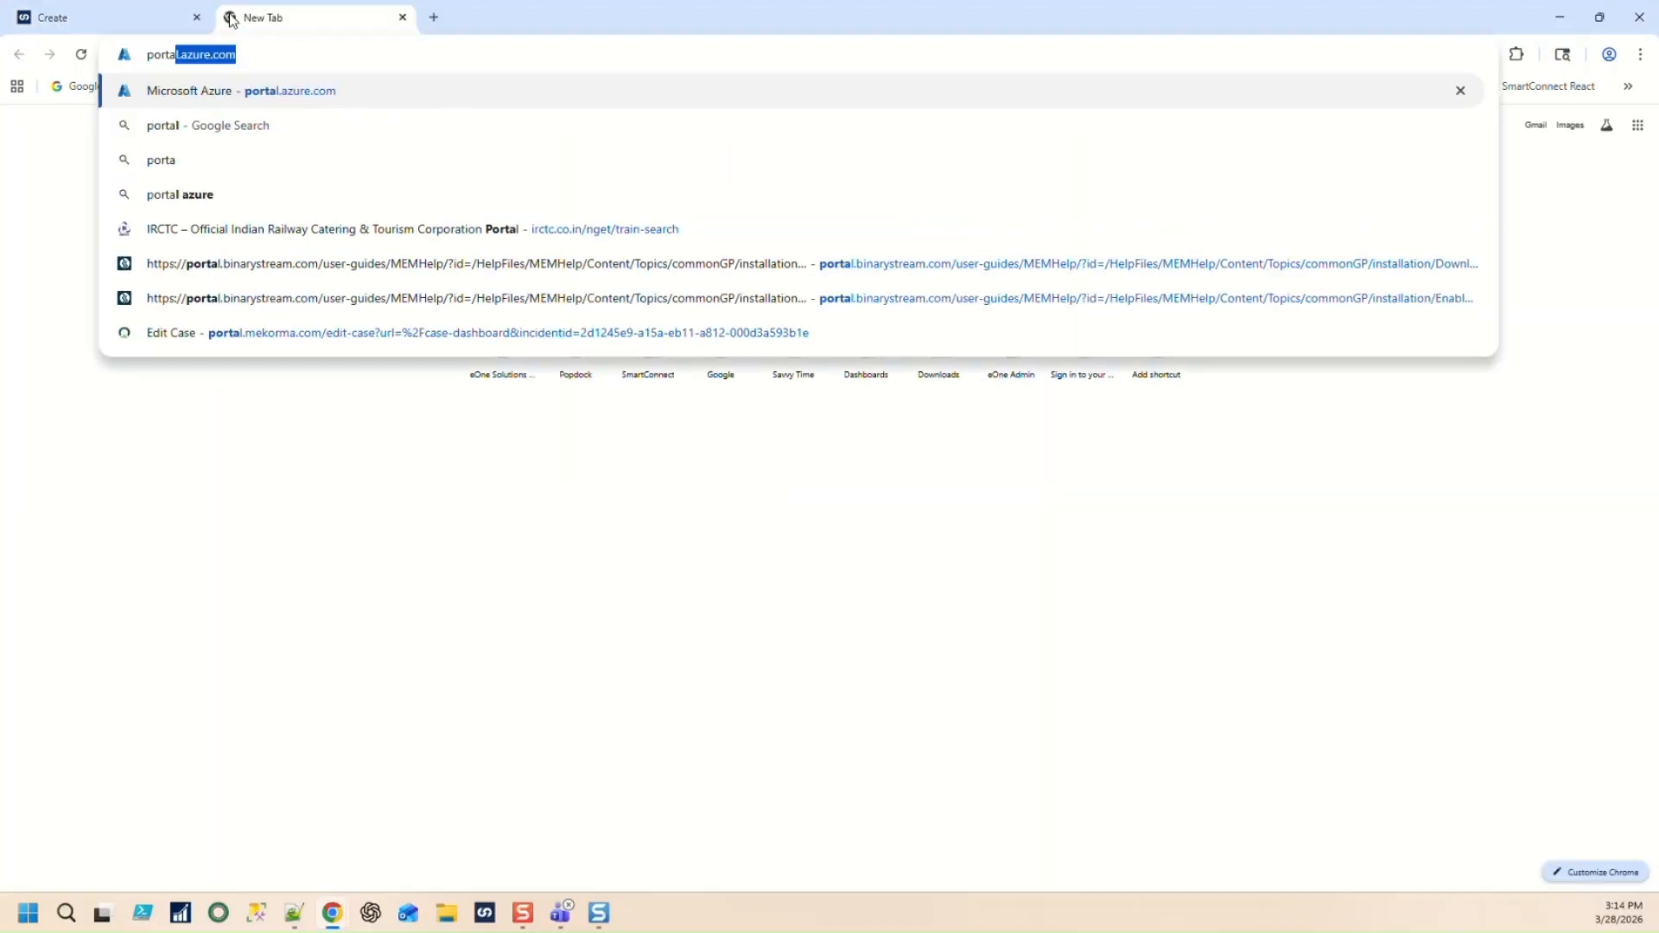
{"action": "key", "text": "Return"}
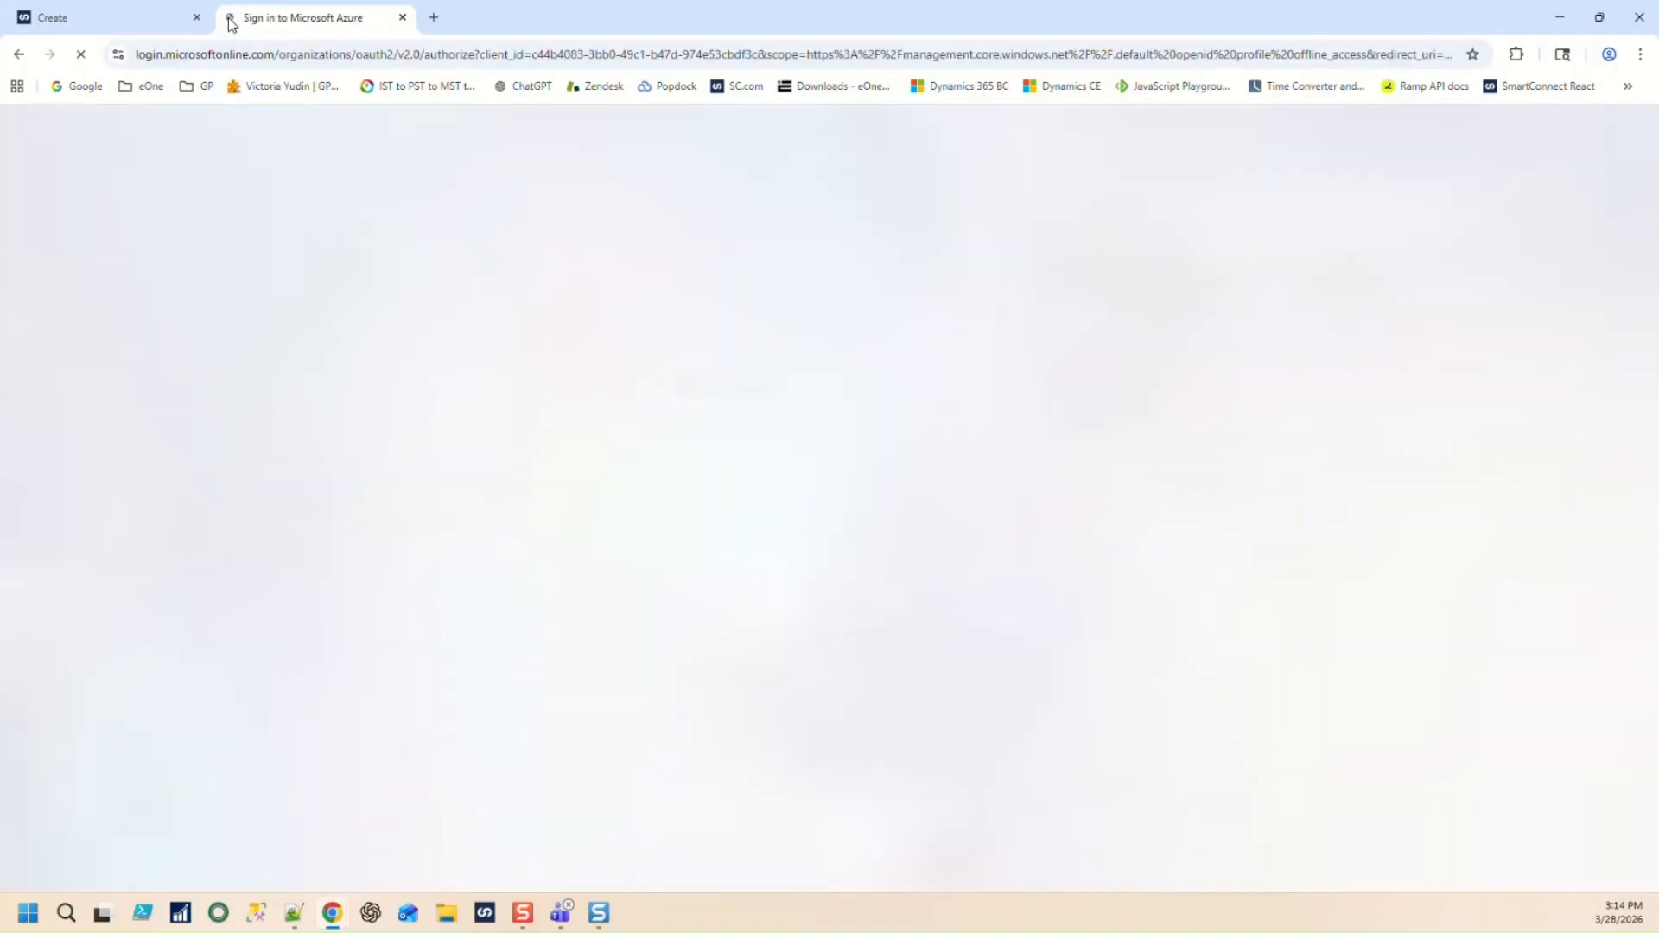
{"action": "left_click", "coordinate": [770, 376]}
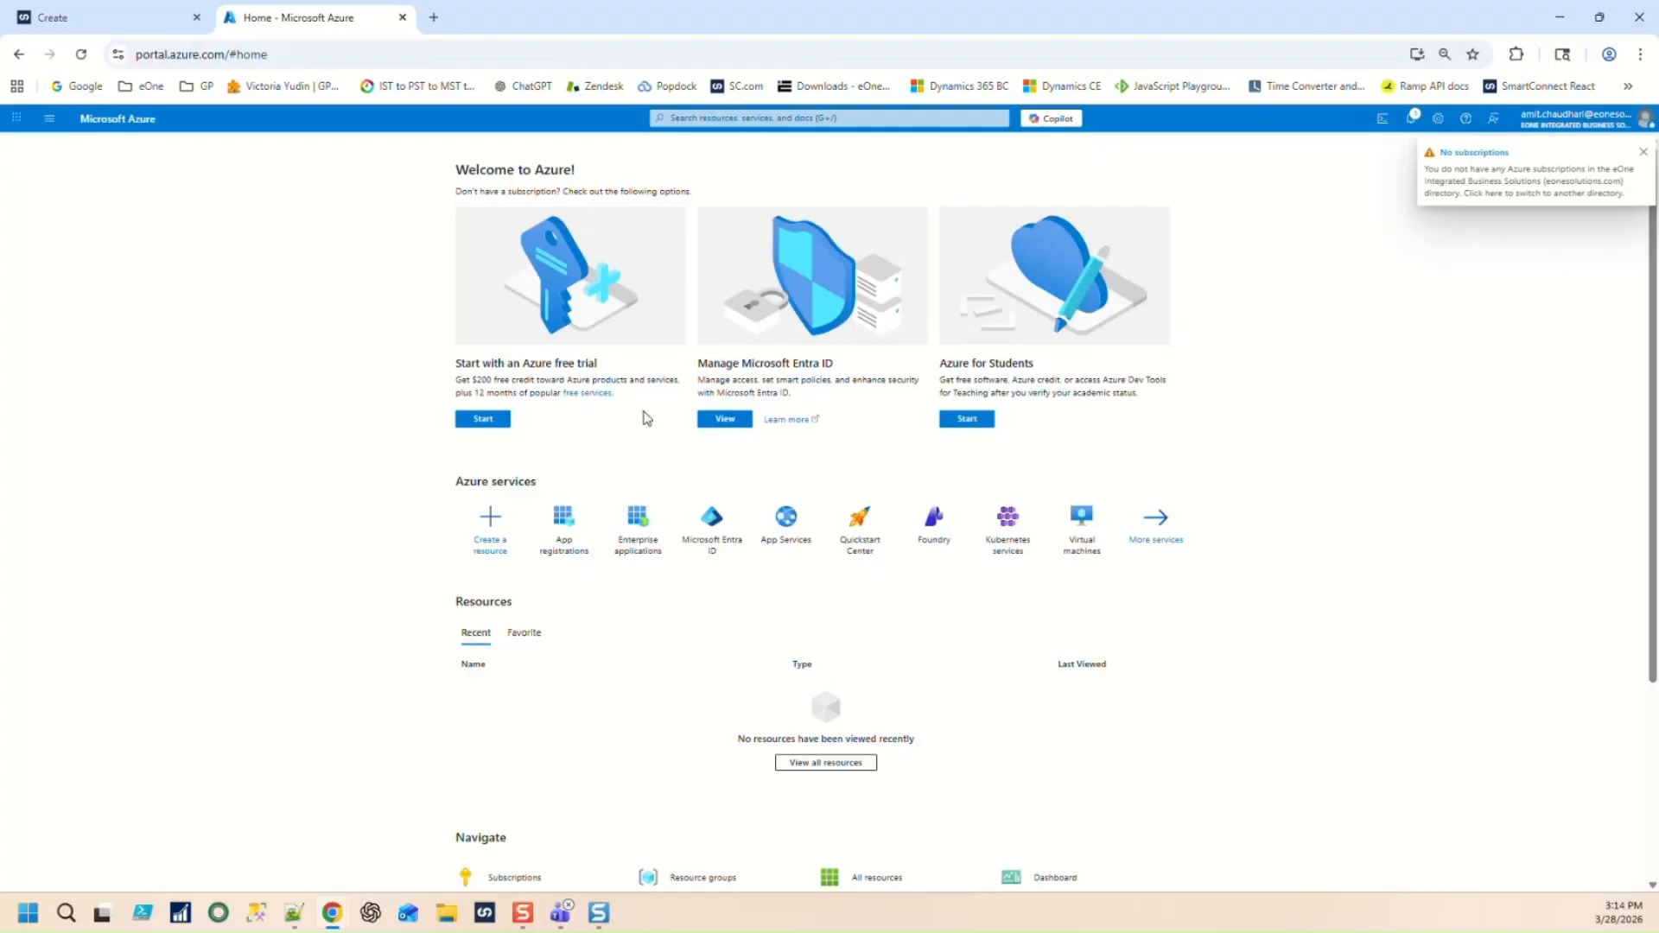
Start a new app registration in Azure and name it "SmartConnect Finance and Operations".
{"action": "left_click", "coordinate": [557, 554]}
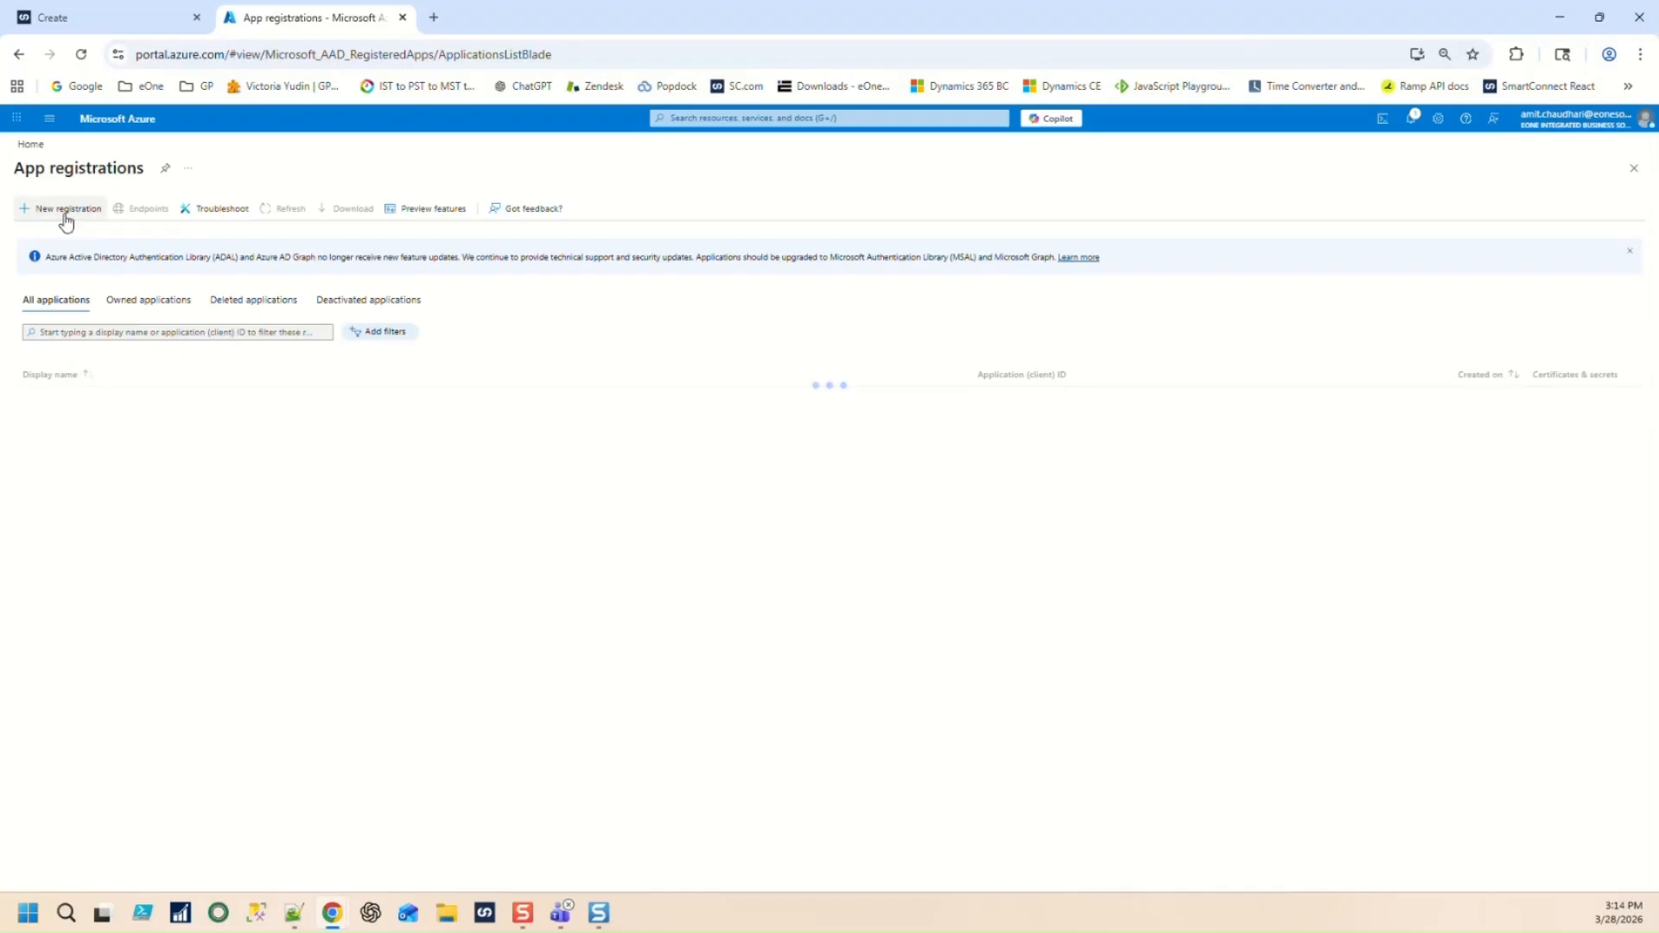
{"action": "left_click", "coordinate": [66, 210]}
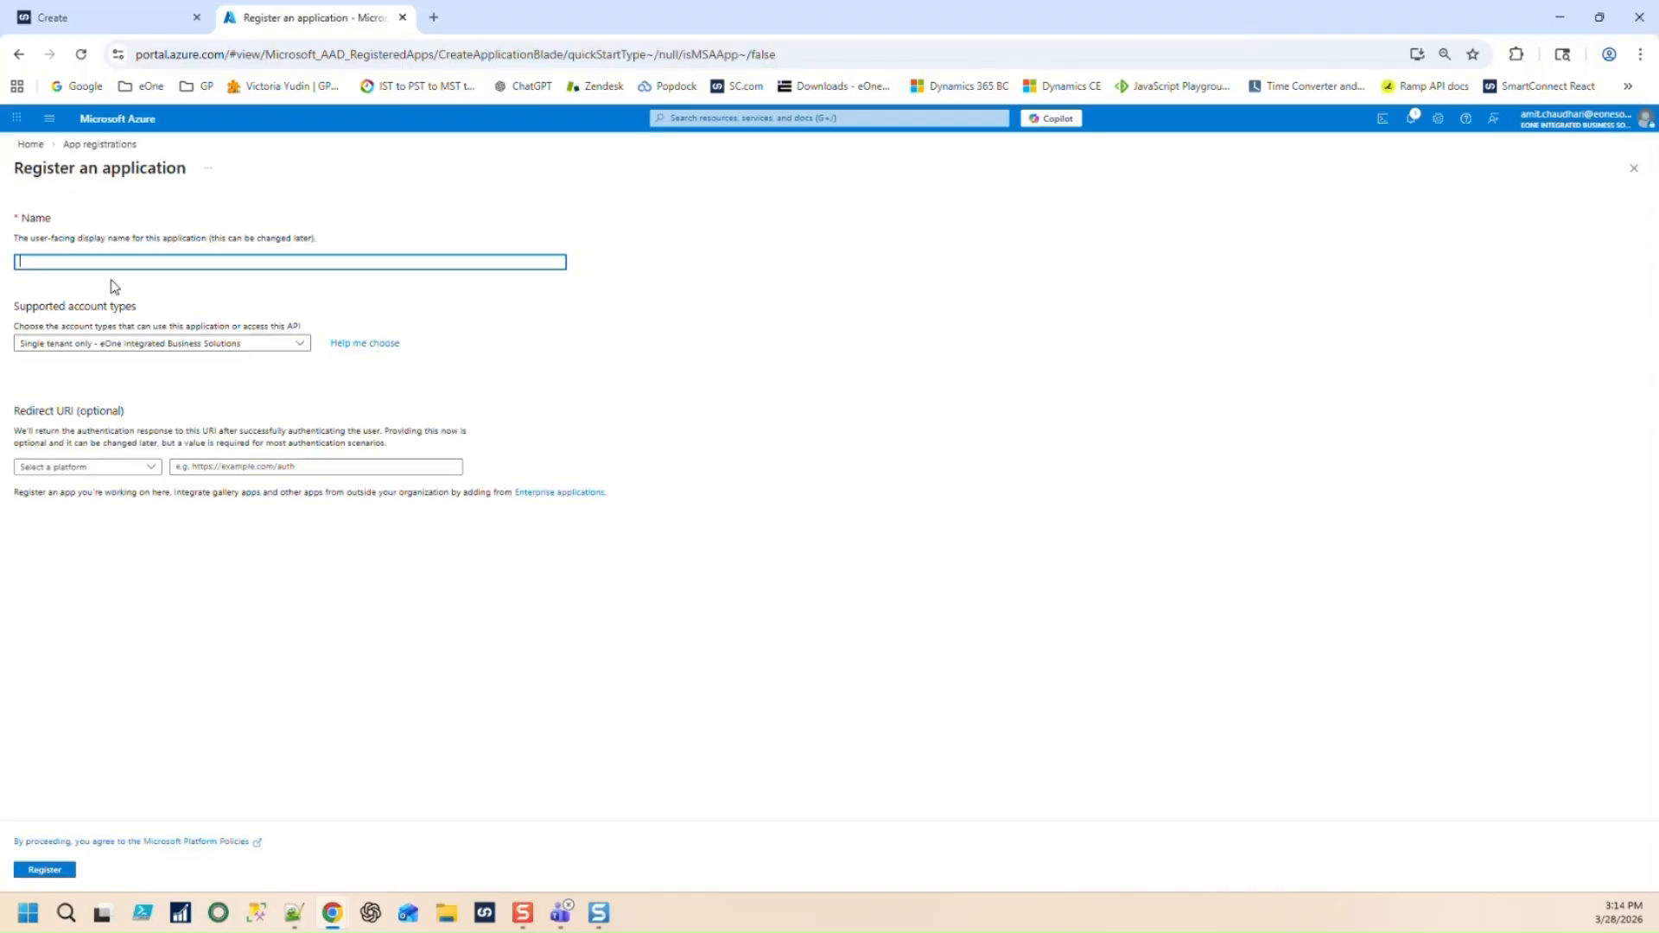
{"action": "type", "text": "SmartConnect fina"}
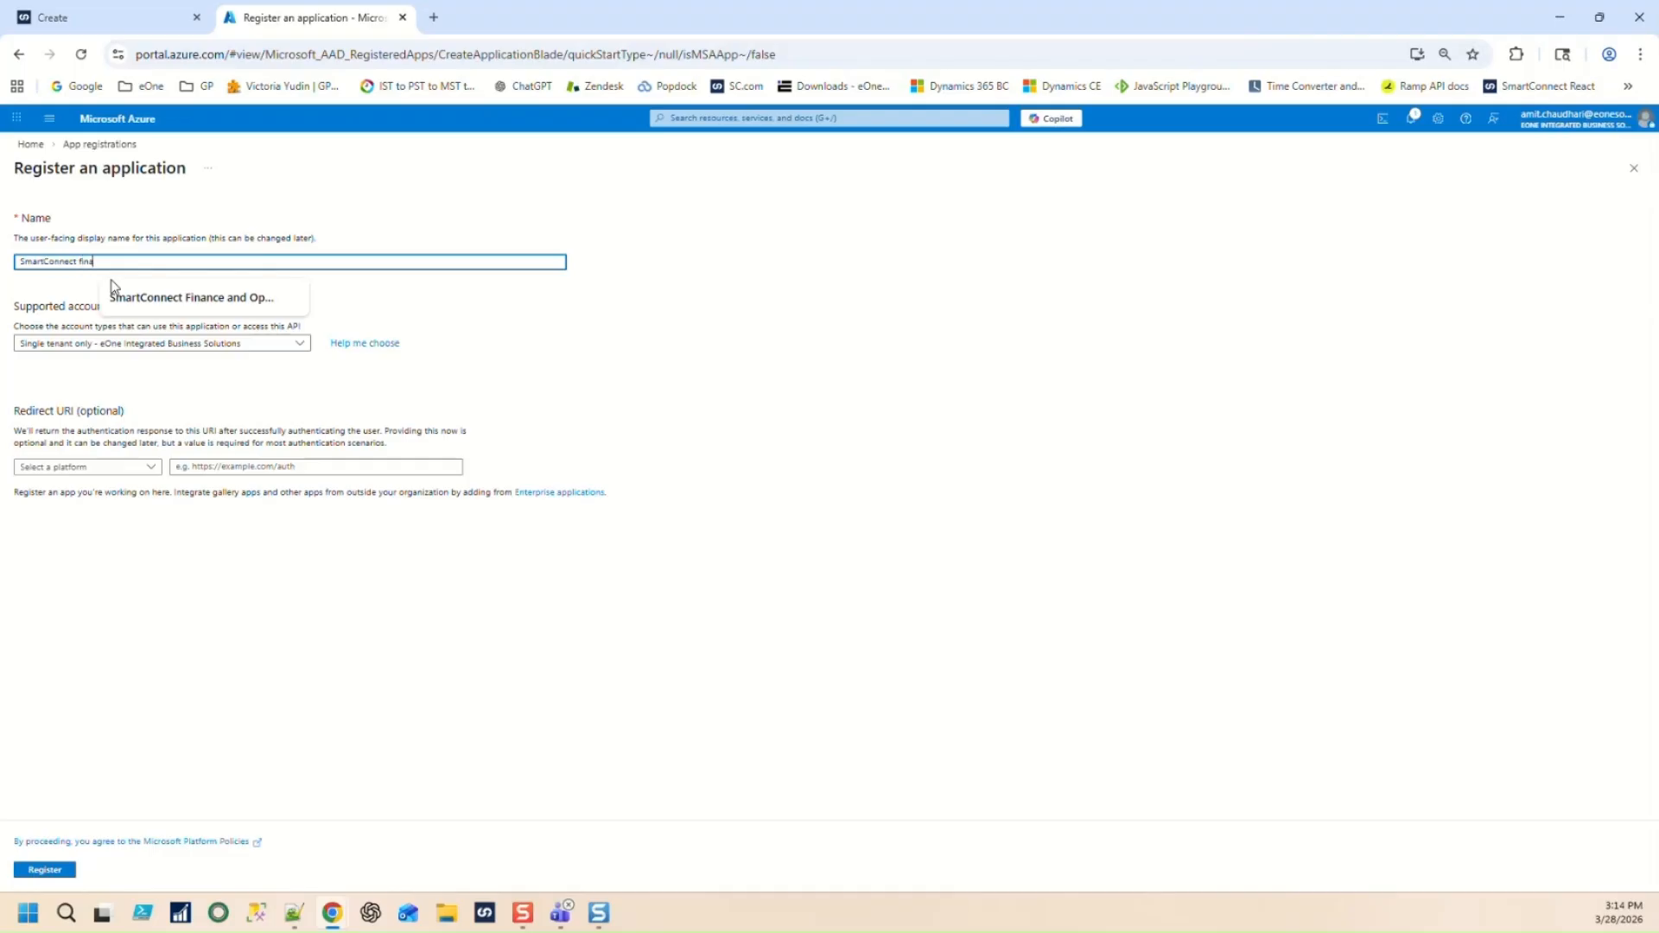
{"action": "left_click", "coordinate": [212, 297]}
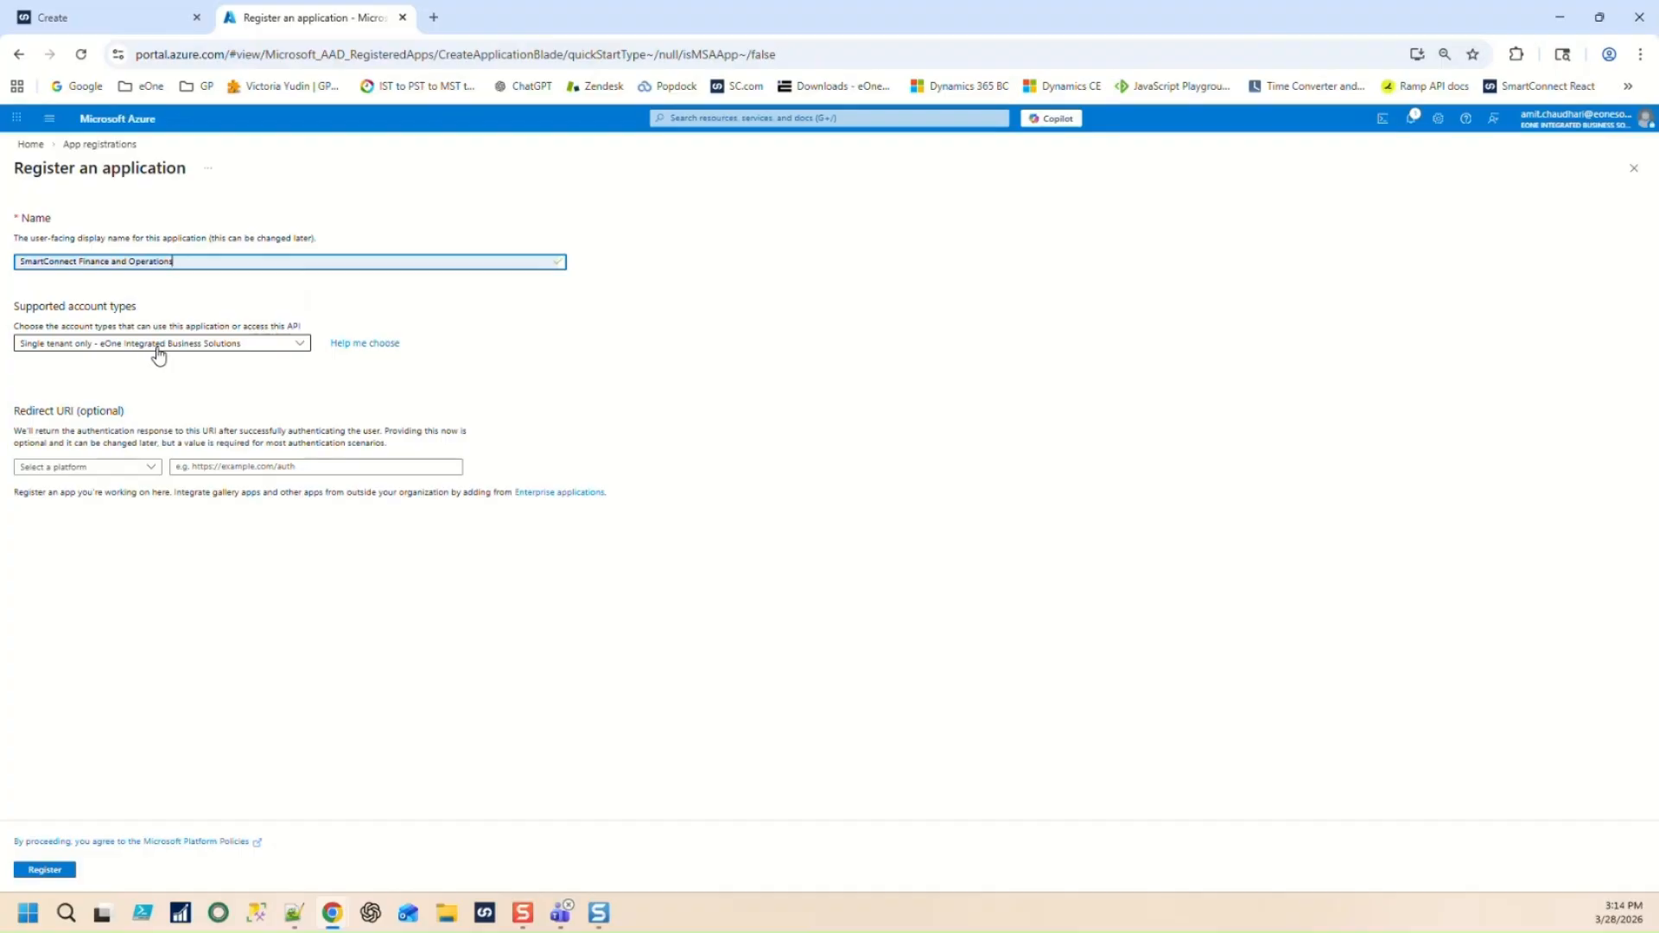
{"action": "left_click", "coordinate": [111, 467]}
{"action": "left_click", "coordinate": [65, 516]}
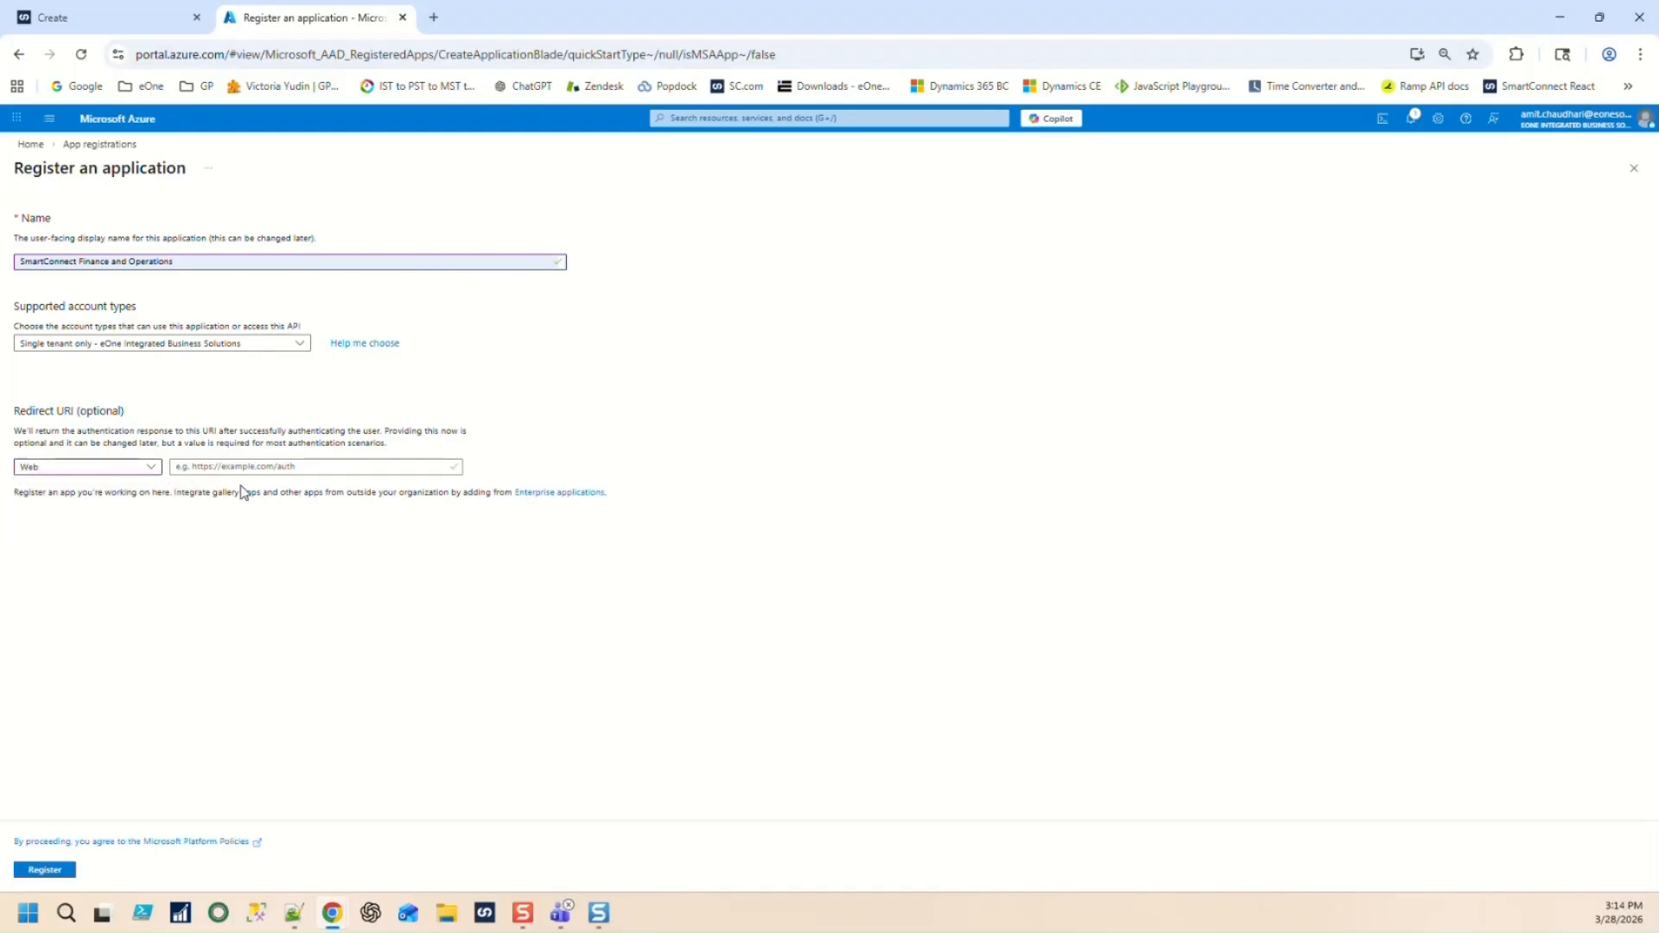
{"action": "left_click", "coordinate": [259, 470]}
{"action": "key", "text": "ctrl+v"}
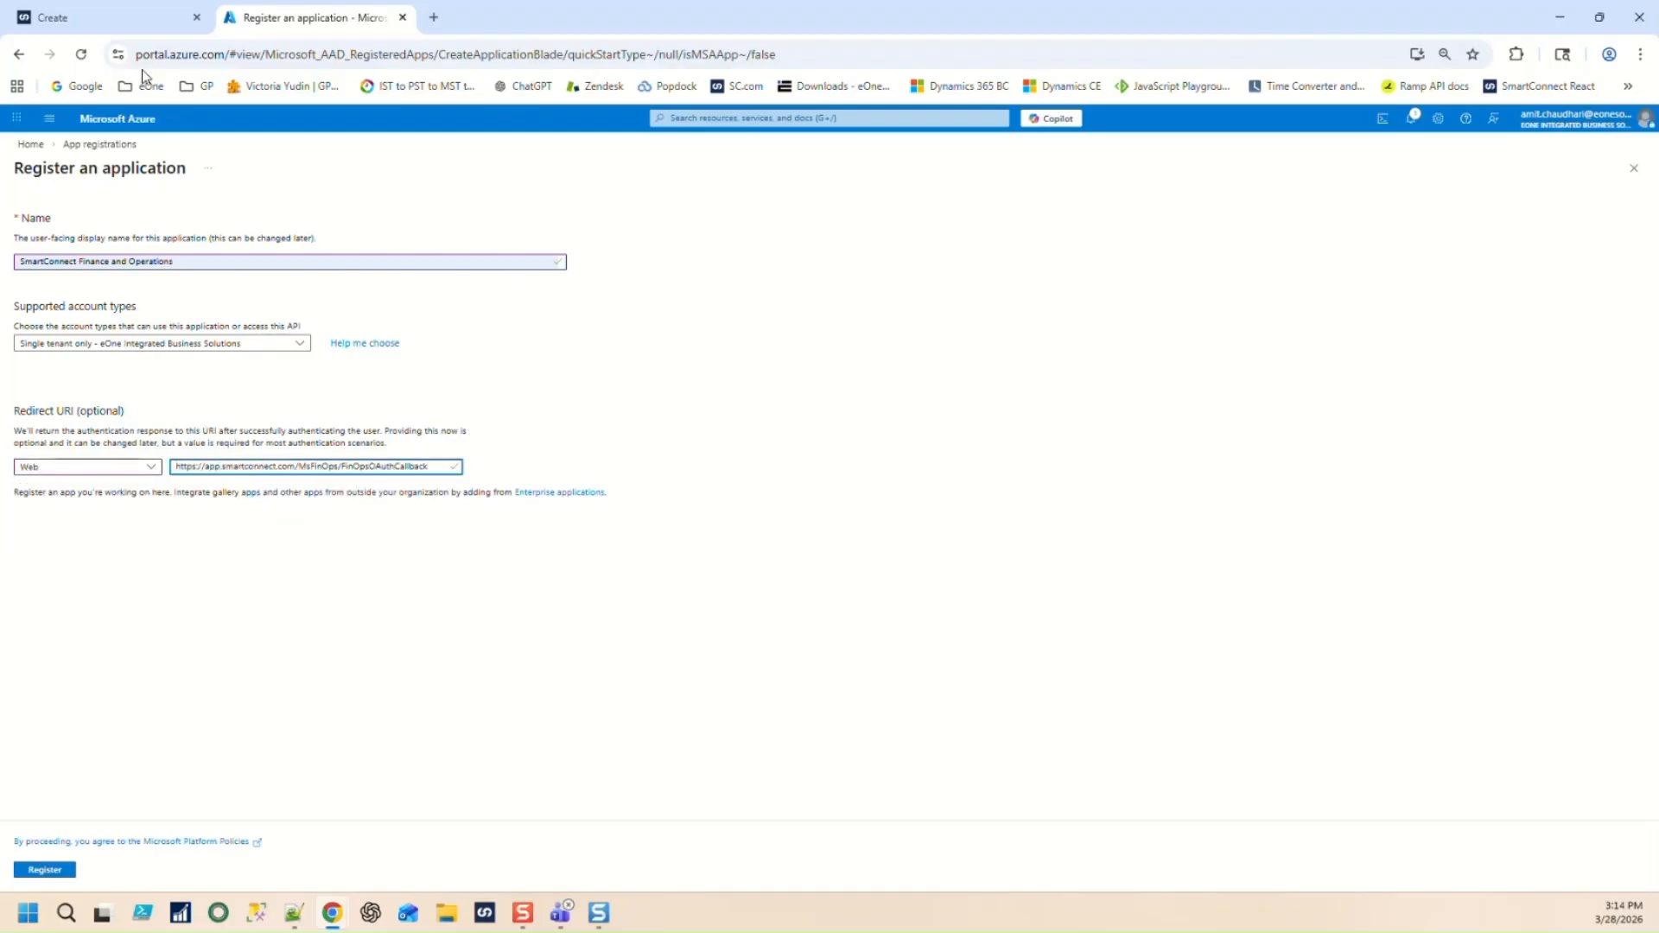
{"action": "left_click", "coordinate": [104, 17]}
{"action": "left_click_drag", "start_coordinate": [891, 467], "coordinate": [613, 423]}
{"action": "left_click", "coordinate": [309, 17]}
{"action": "left_click", "coordinate": [56, 876]}
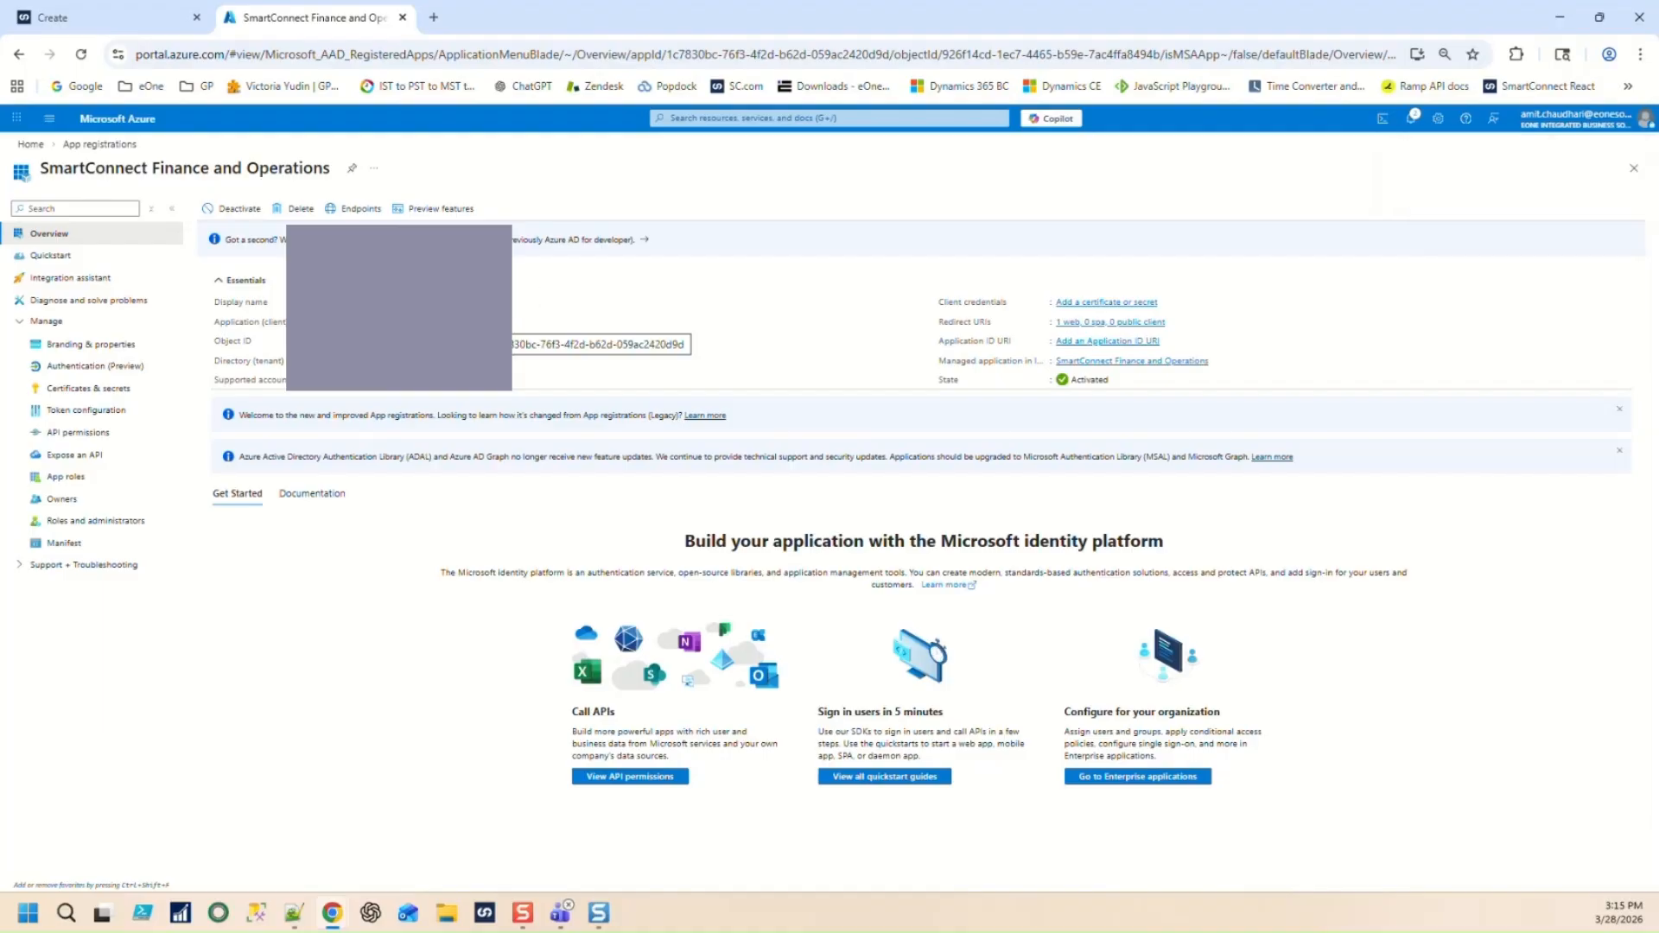
Add the delegated Dynamics ERP API permissions AX.FullAccess, CustomService.FullAccess and Odata.FullAccess to the registered application.
{"action": "left_click", "coordinate": [104, 441]}
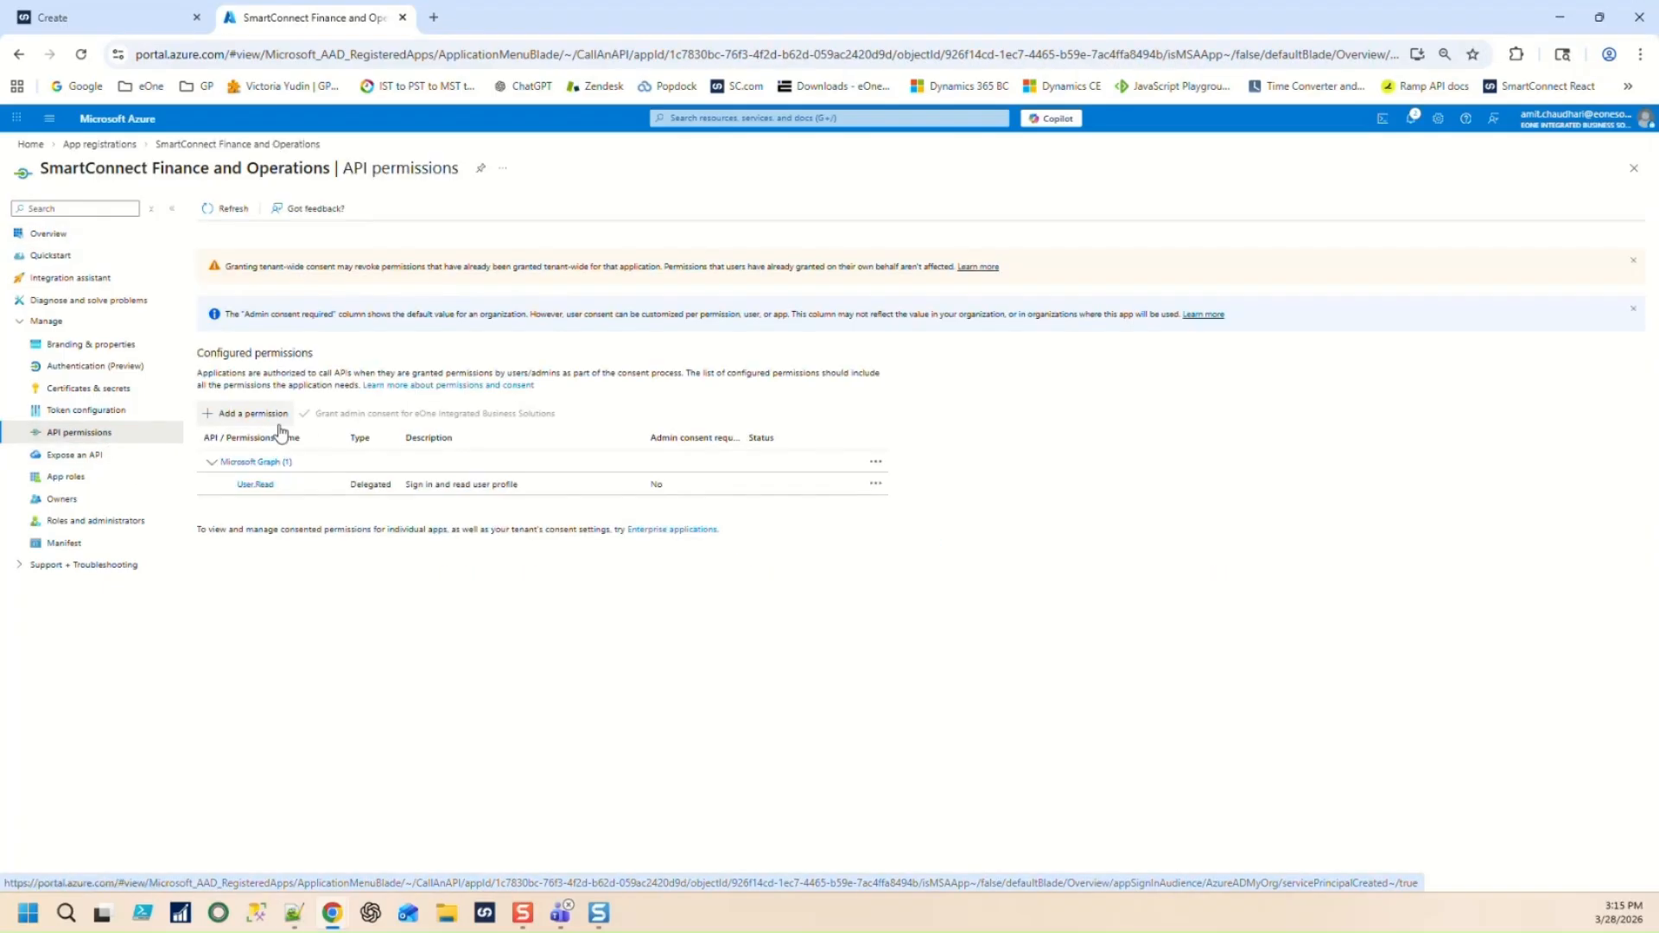
{"action": "left_click", "coordinate": [245, 415]}
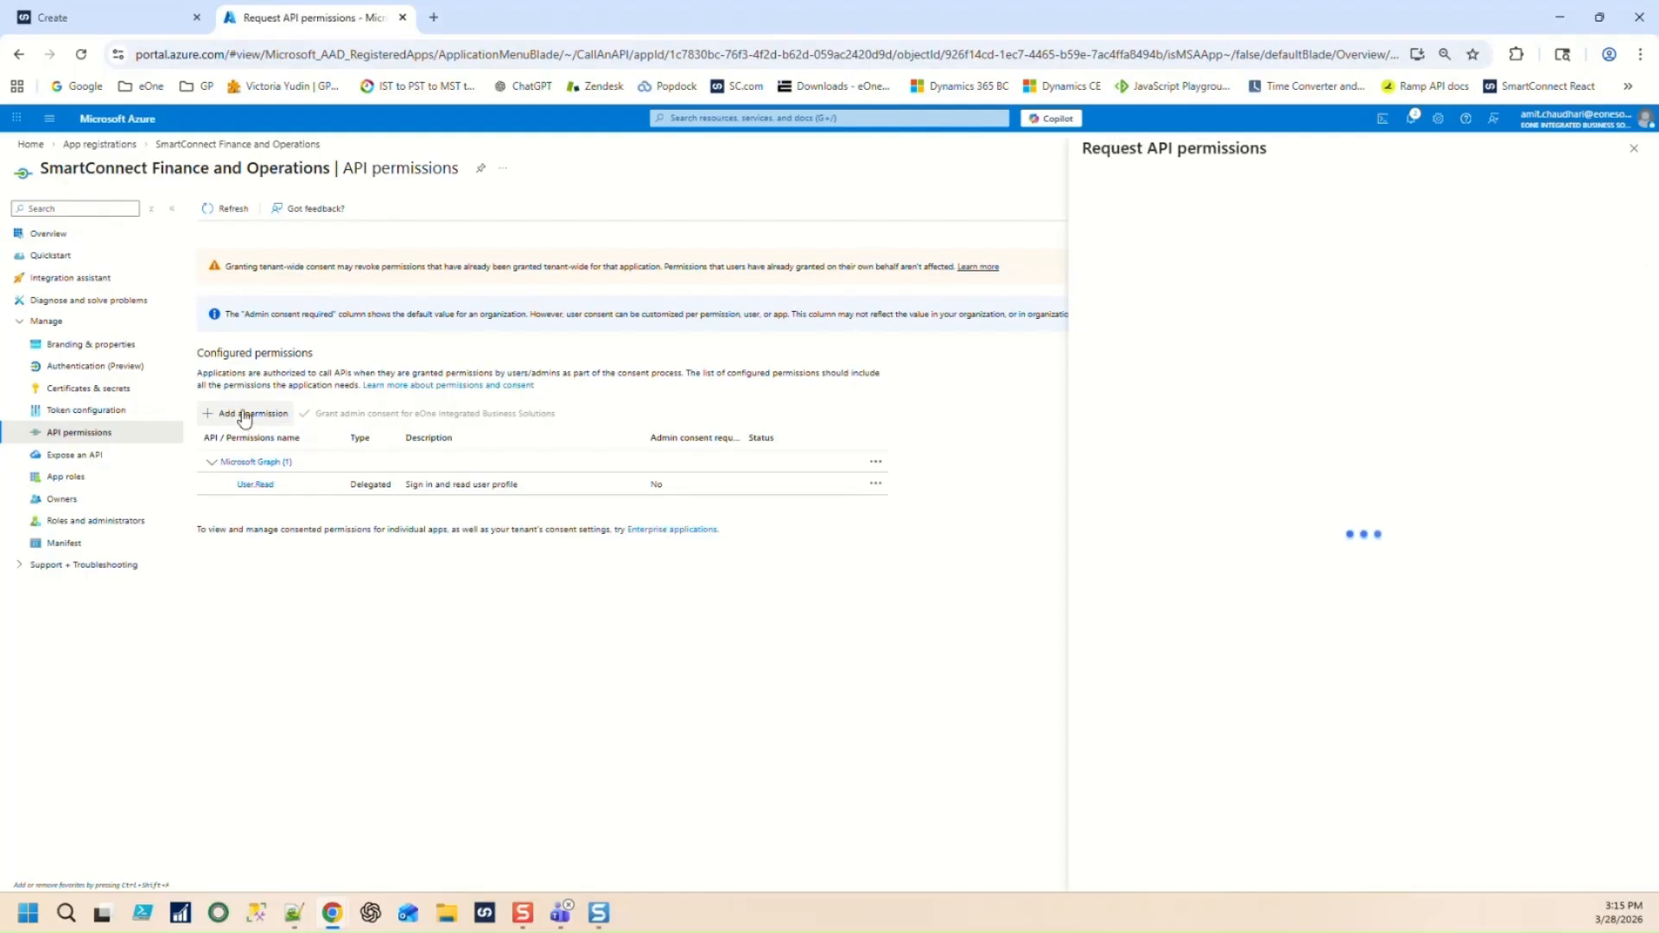
{"action": "scroll", "coordinate": [1314, 432], "scroll_direction": "down", "scroll_amount": 4}
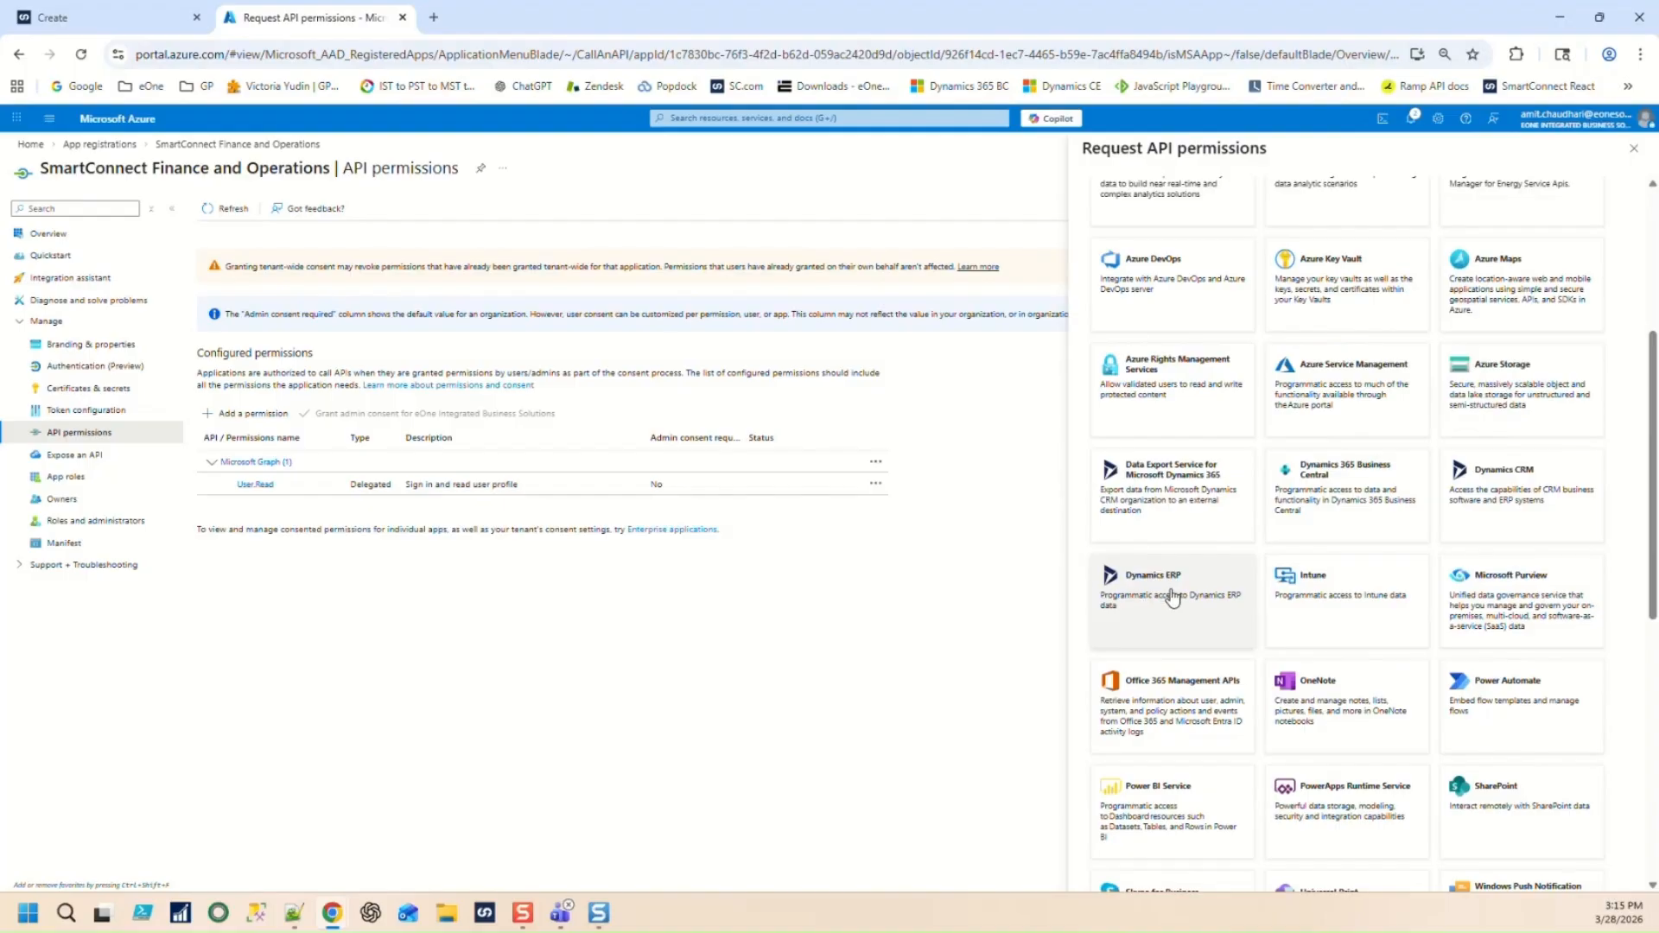
{"action": "left_click", "coordinate": [1167, 595]}
{"action": "left_click", "coordinate": [1155, 297]}
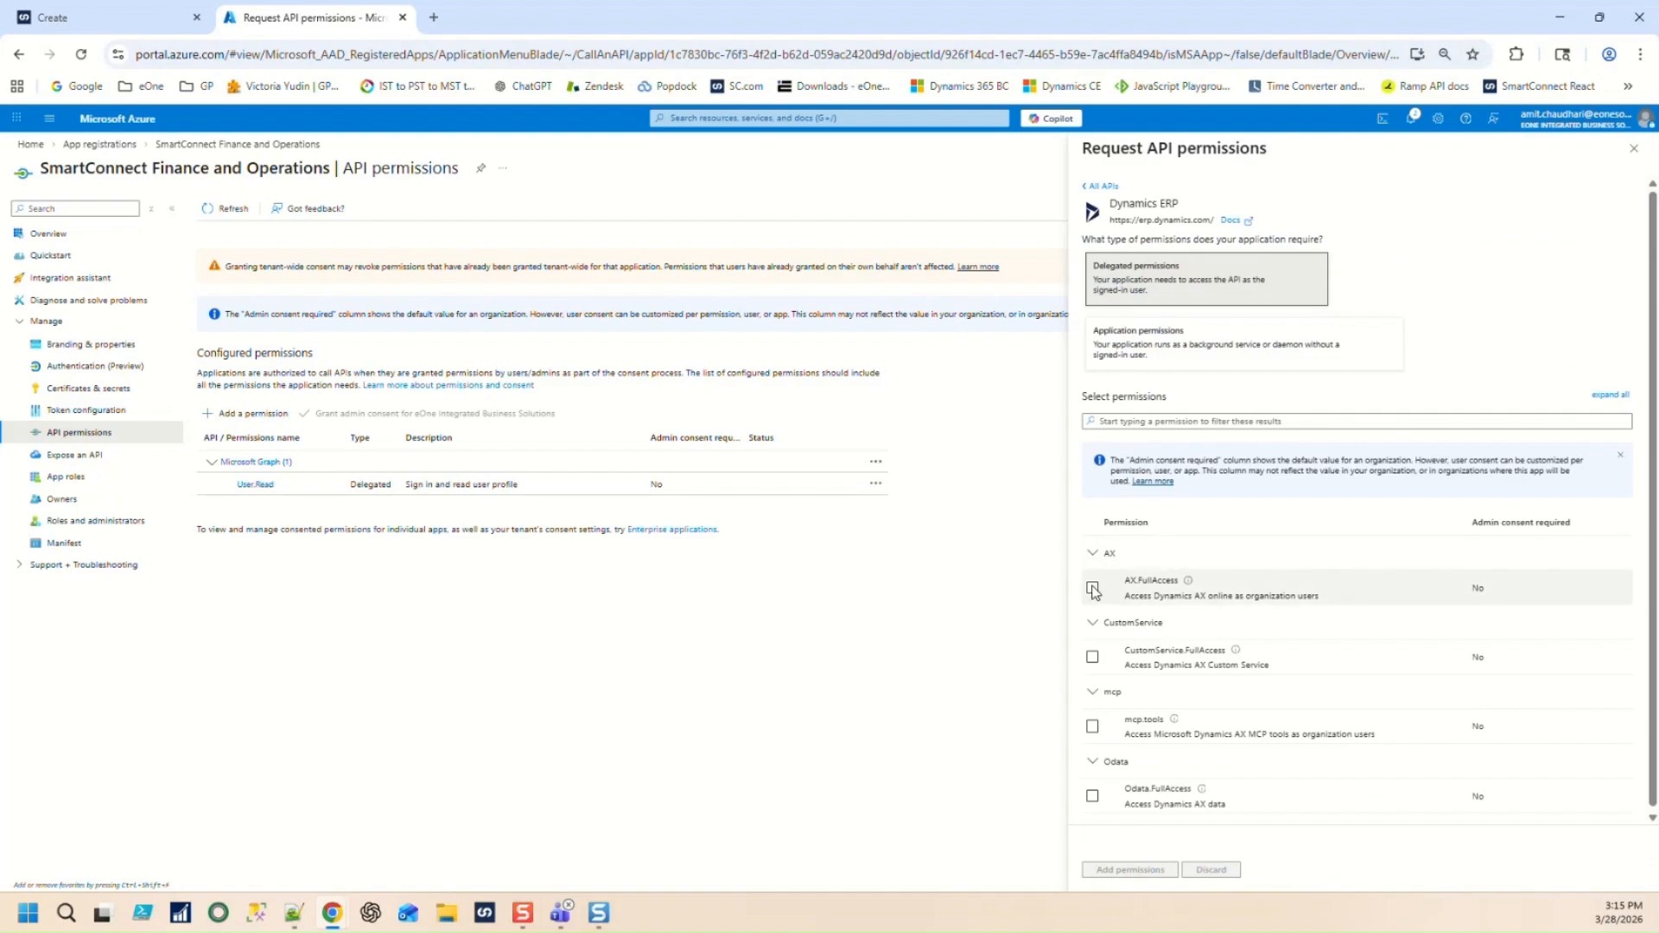
{"action": "left_click", "coordinate": [1092, 588]}
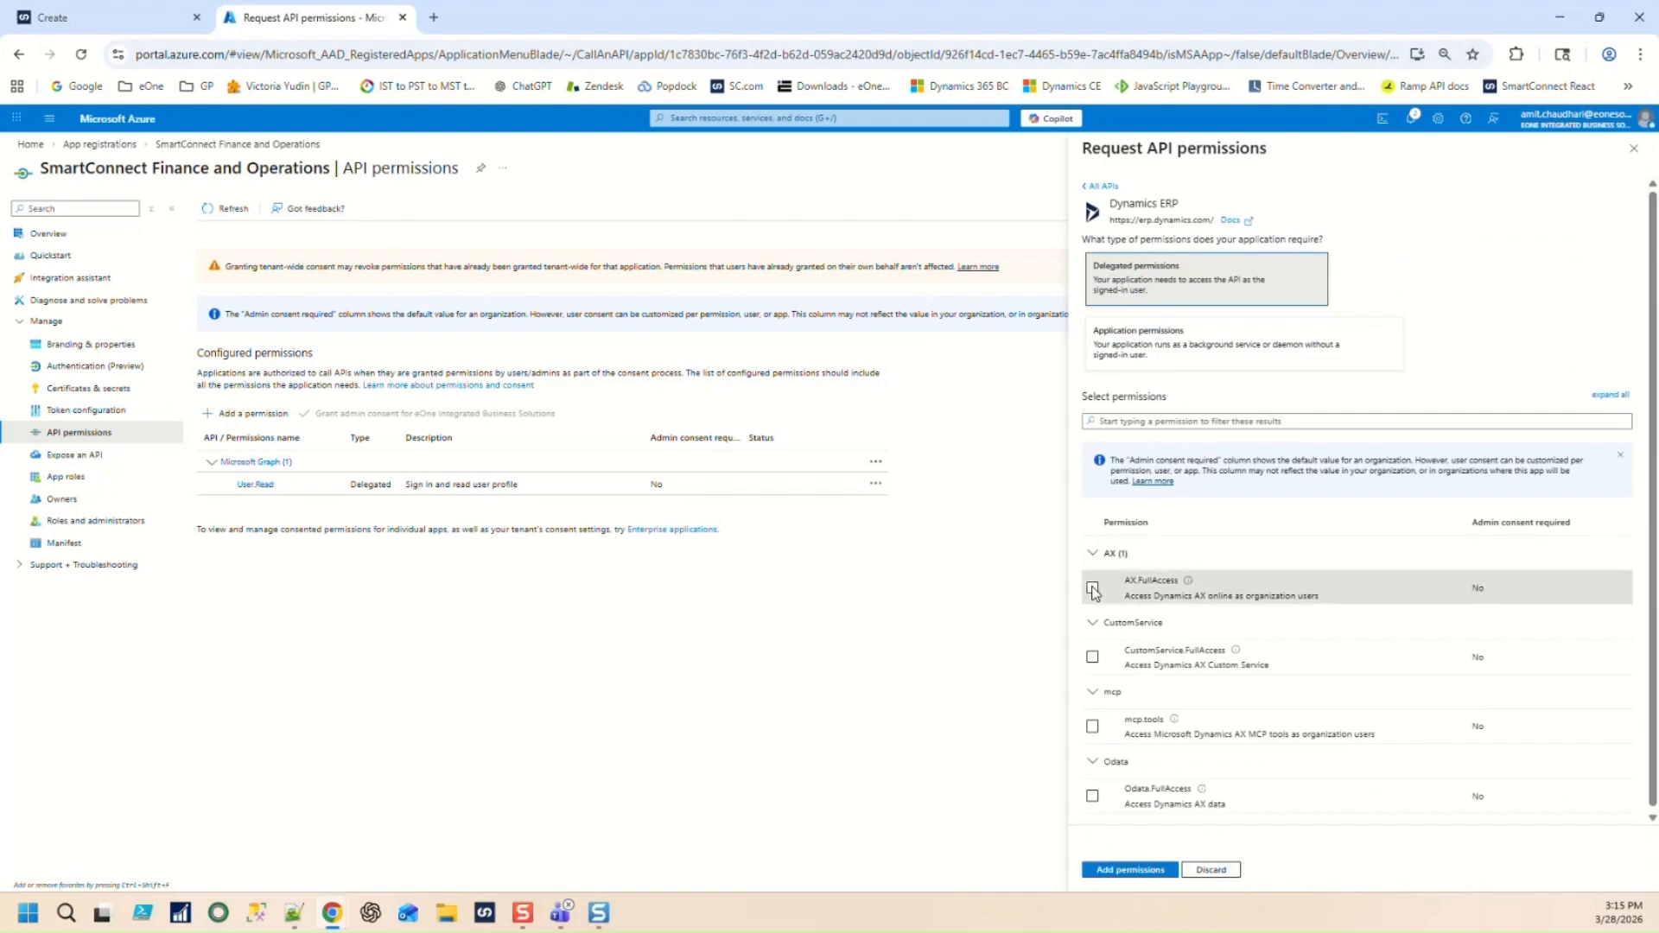
{"action": "left_click", "coordinate": [1093, 657]}
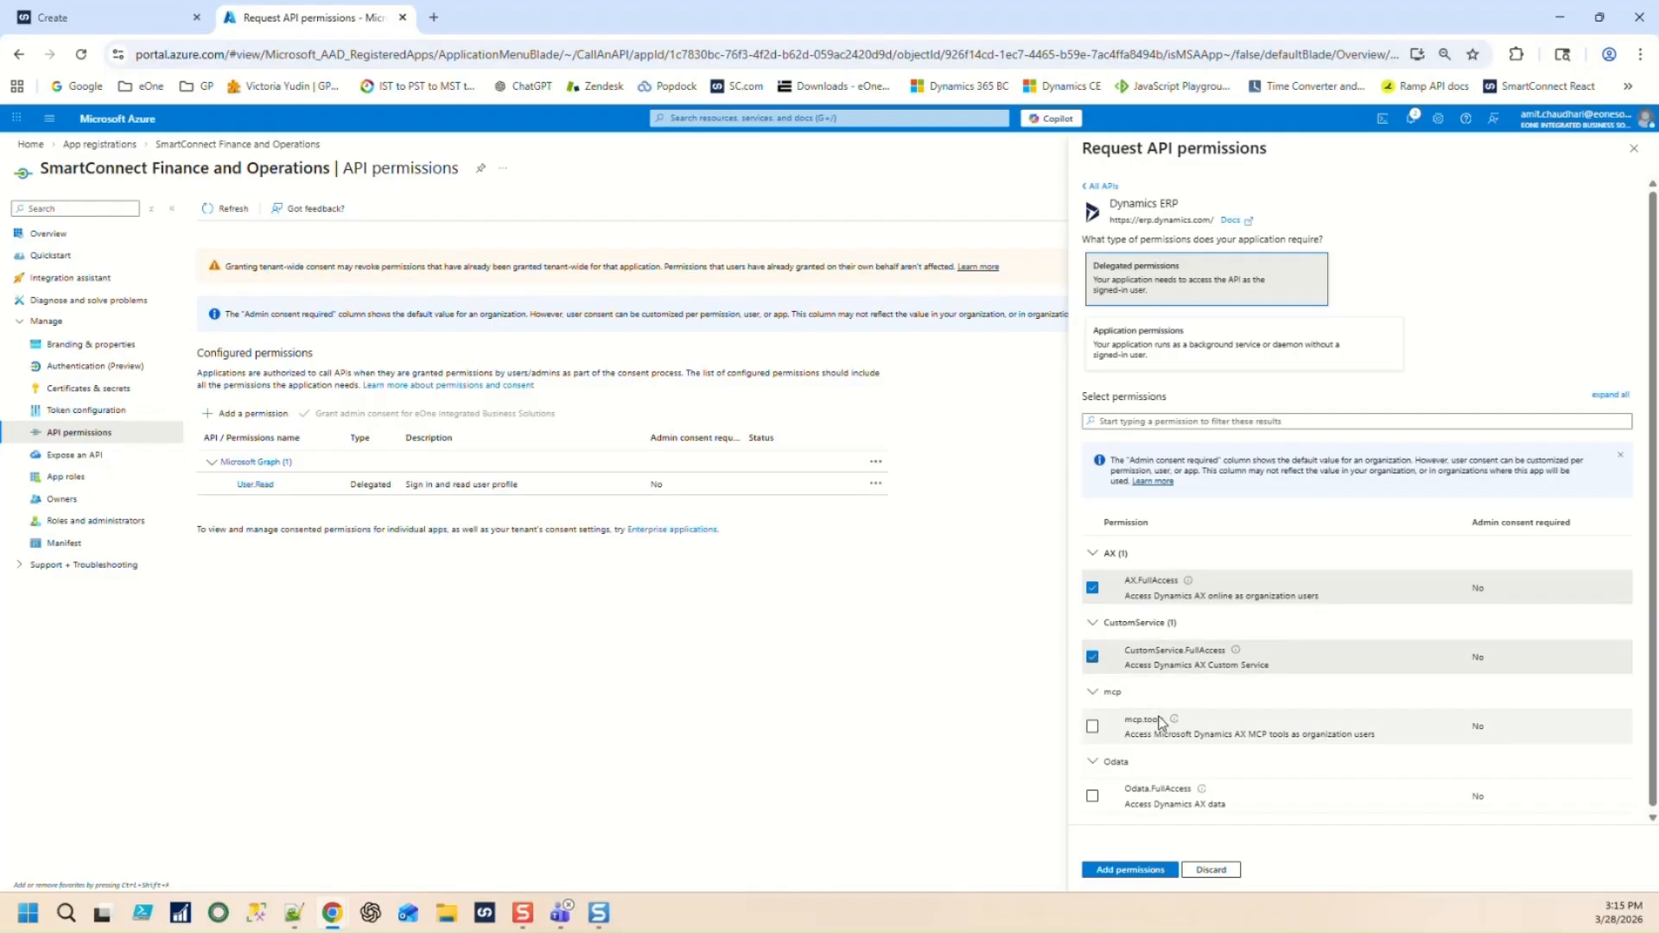
{"action": "left_click", "coordinate": [1093, 795]}
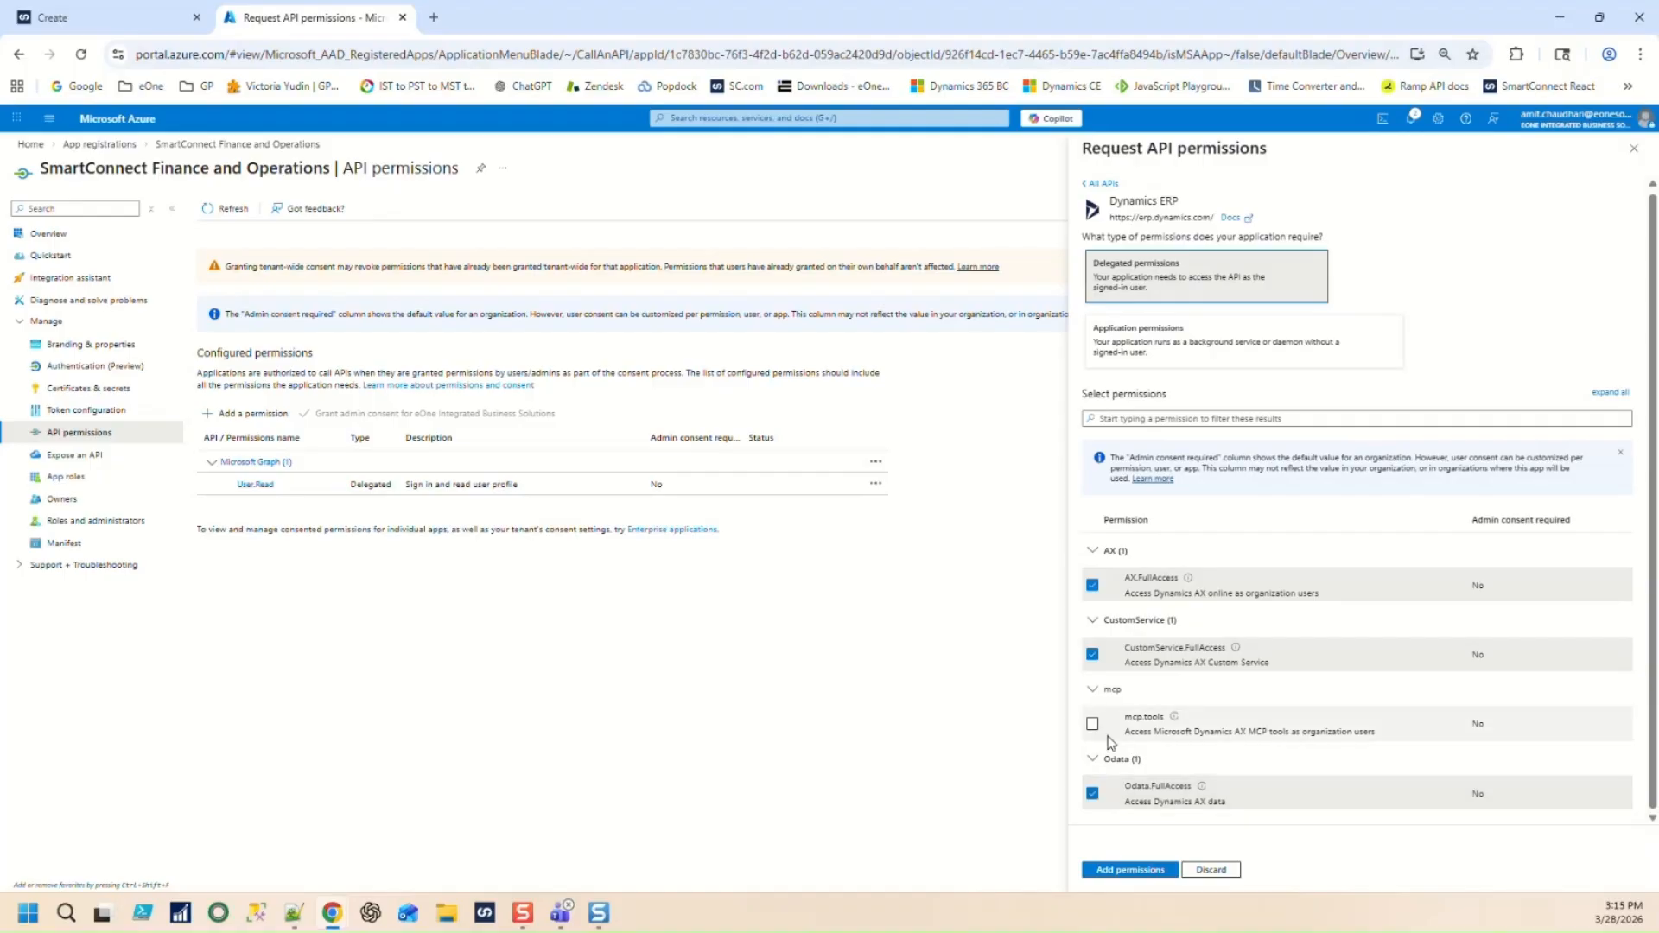
{"action": "left_click", "coordinate": [1140, 871]}
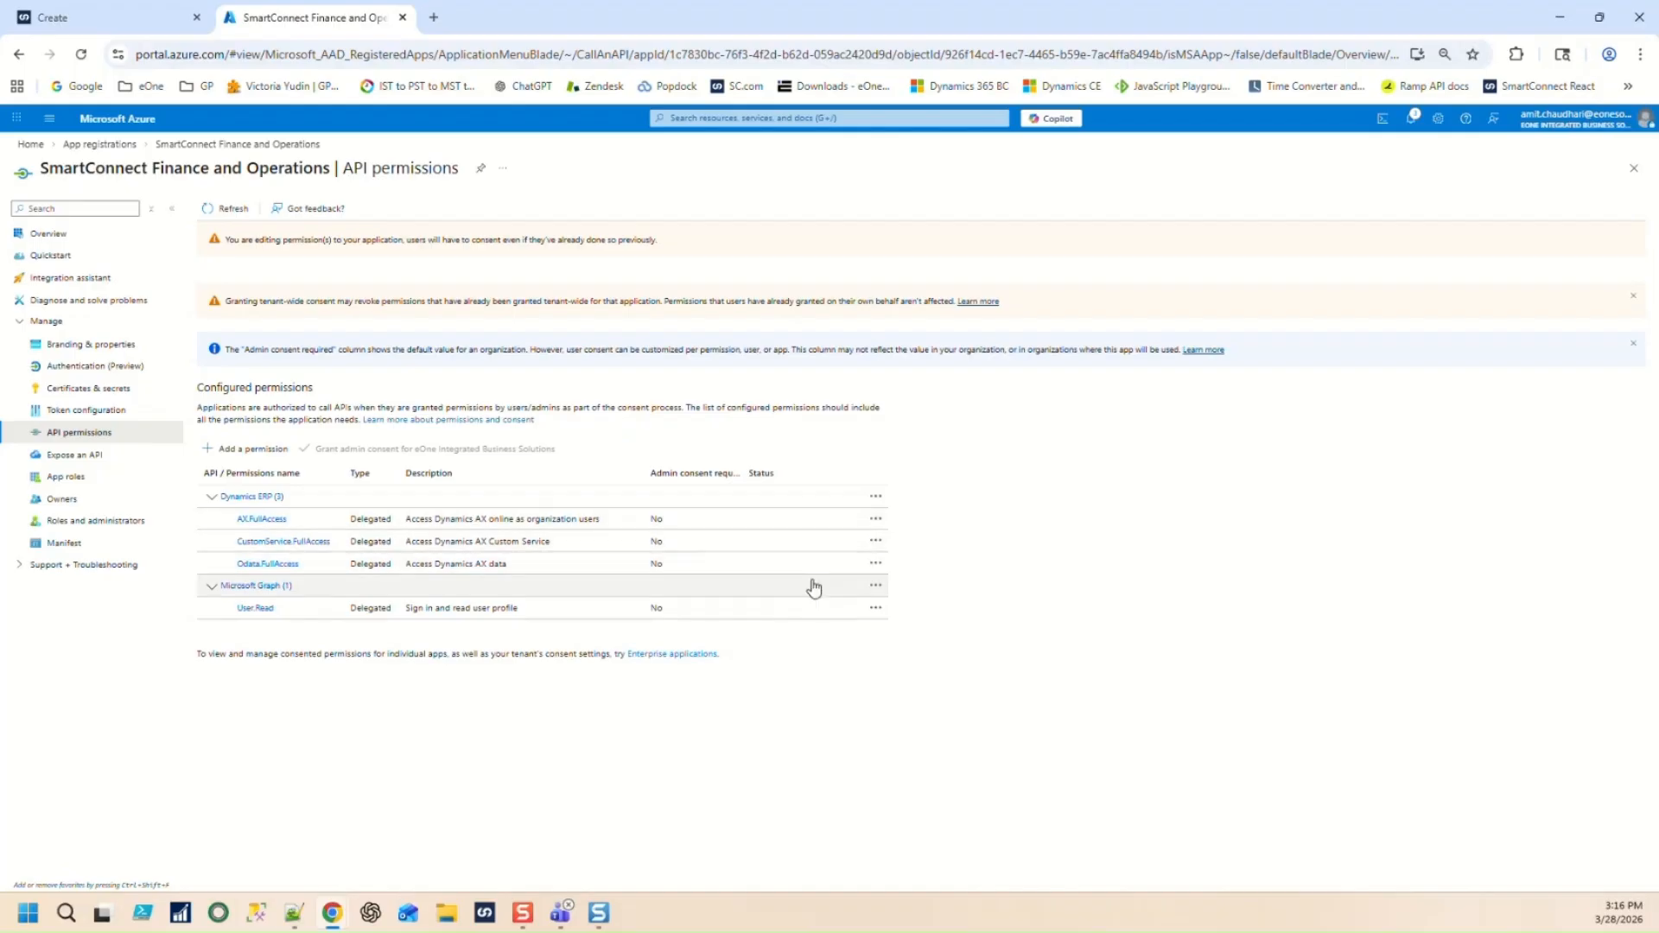
Create a client secret for the application described as SmartConnectApp, expiring after 730 days (24 months).
{"action": "left_click", "coordinate": [106, 397]}
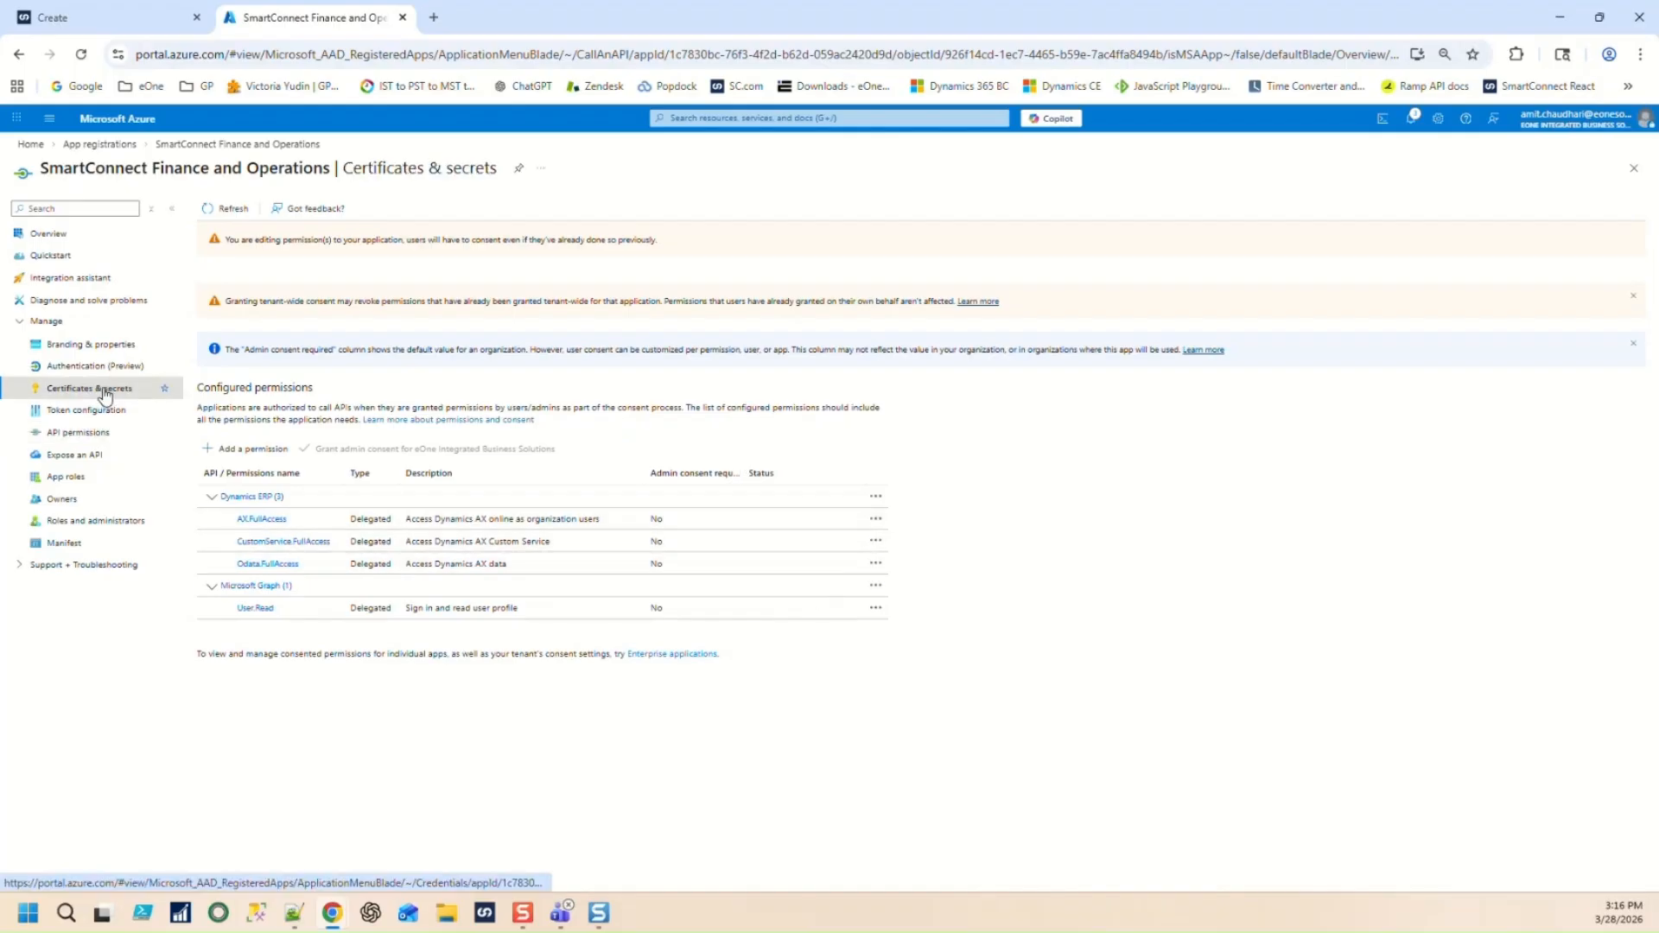
{"action": "left_click", "coordinate": [255, 418]}
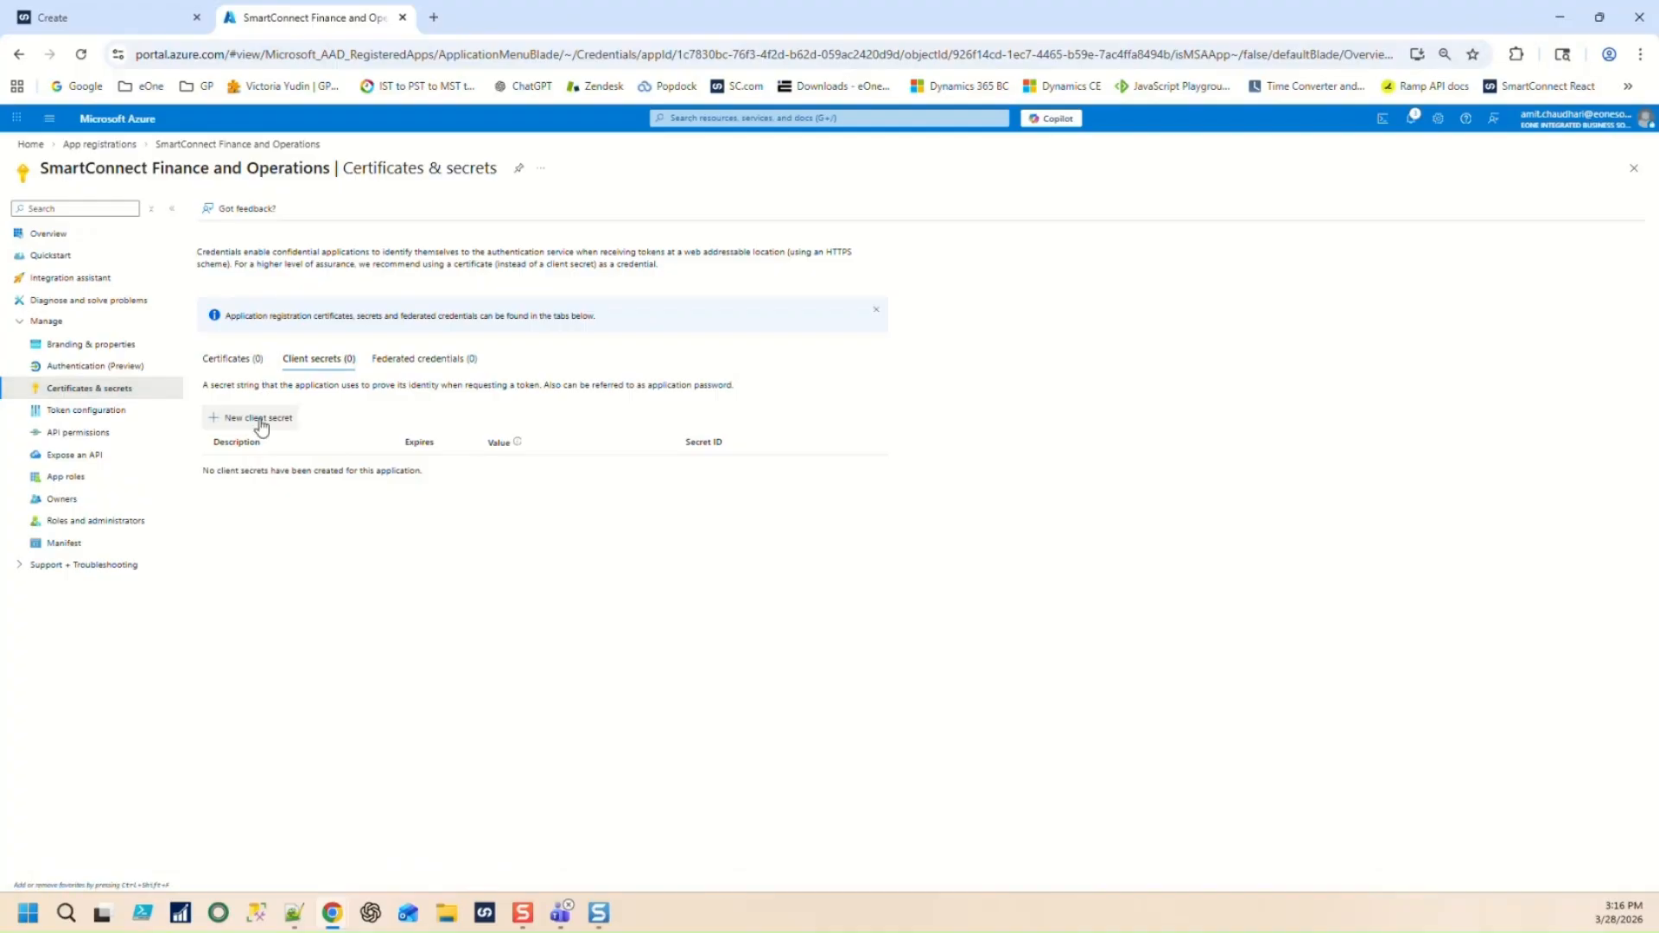
{"action": "left_click", "coordinate": [1478, 188]}
{"action": "type", "text": "S"}
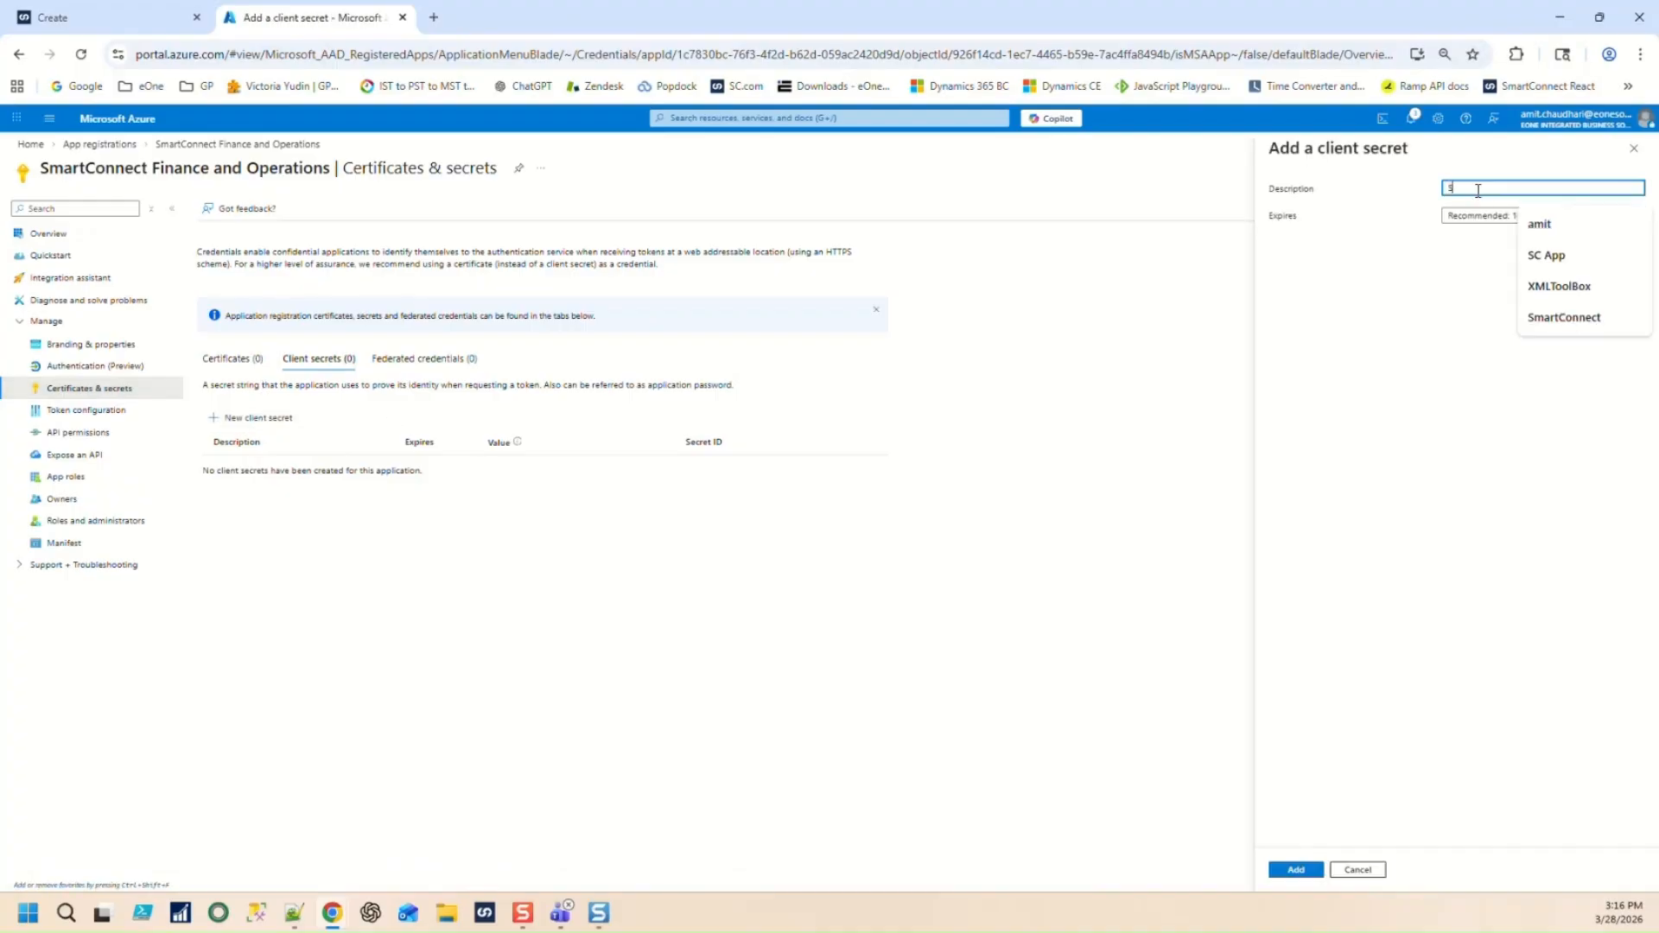
{"action": "type", "text": "martConnect"}
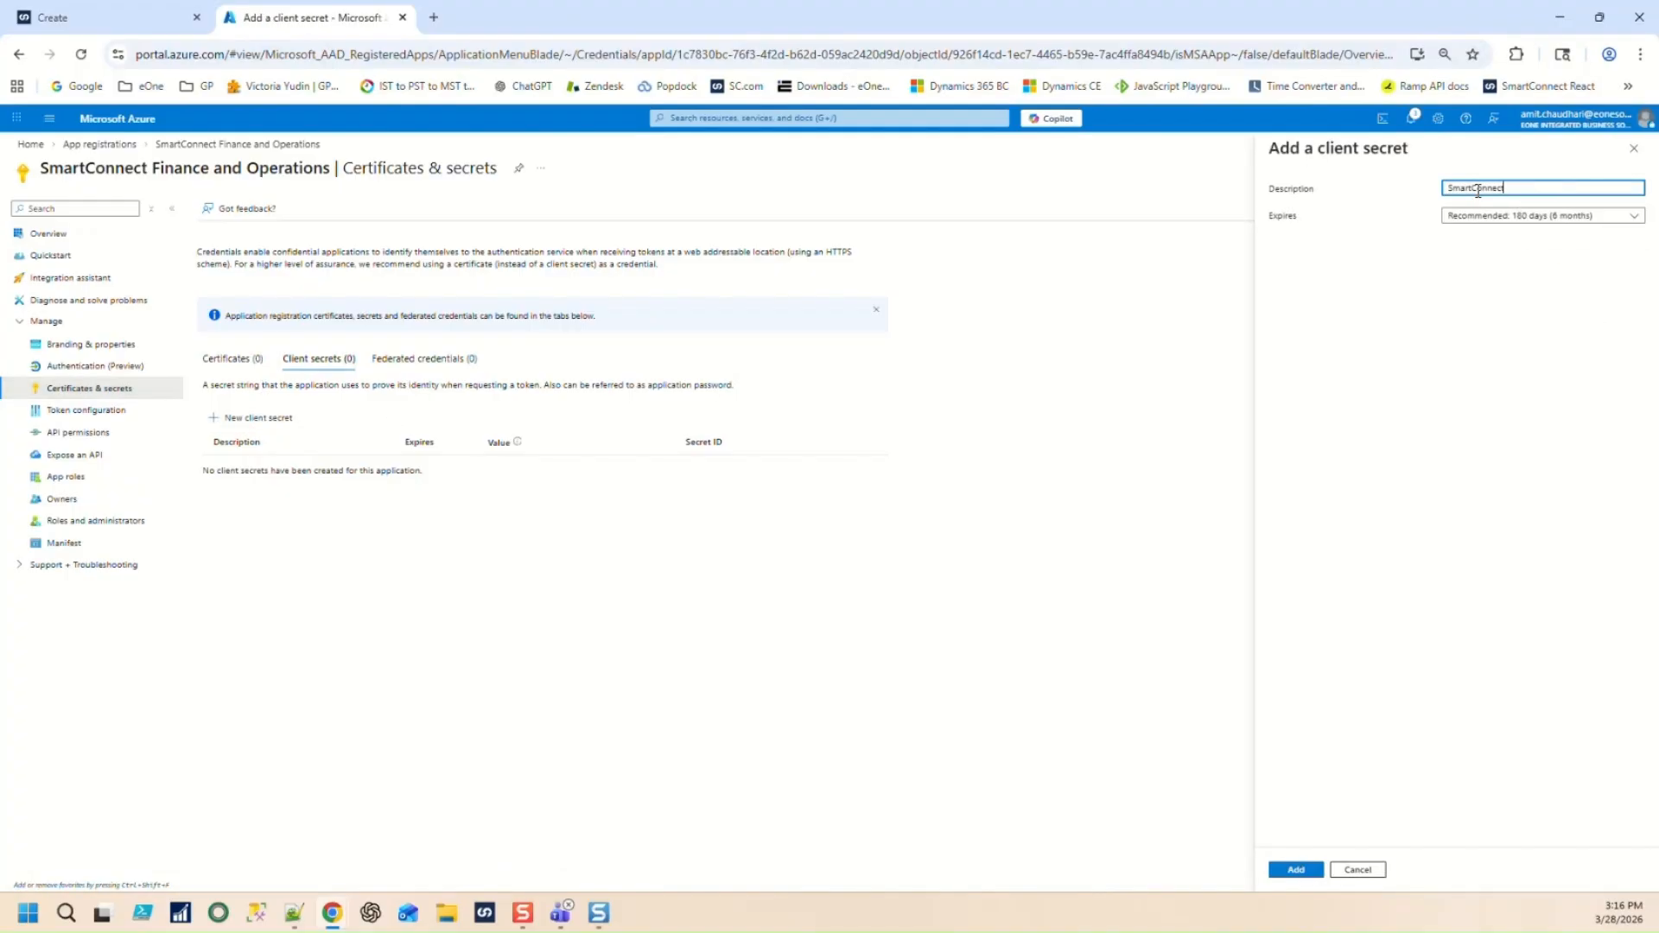
{"action": "left_click", "coordinate": [1520, 217]}
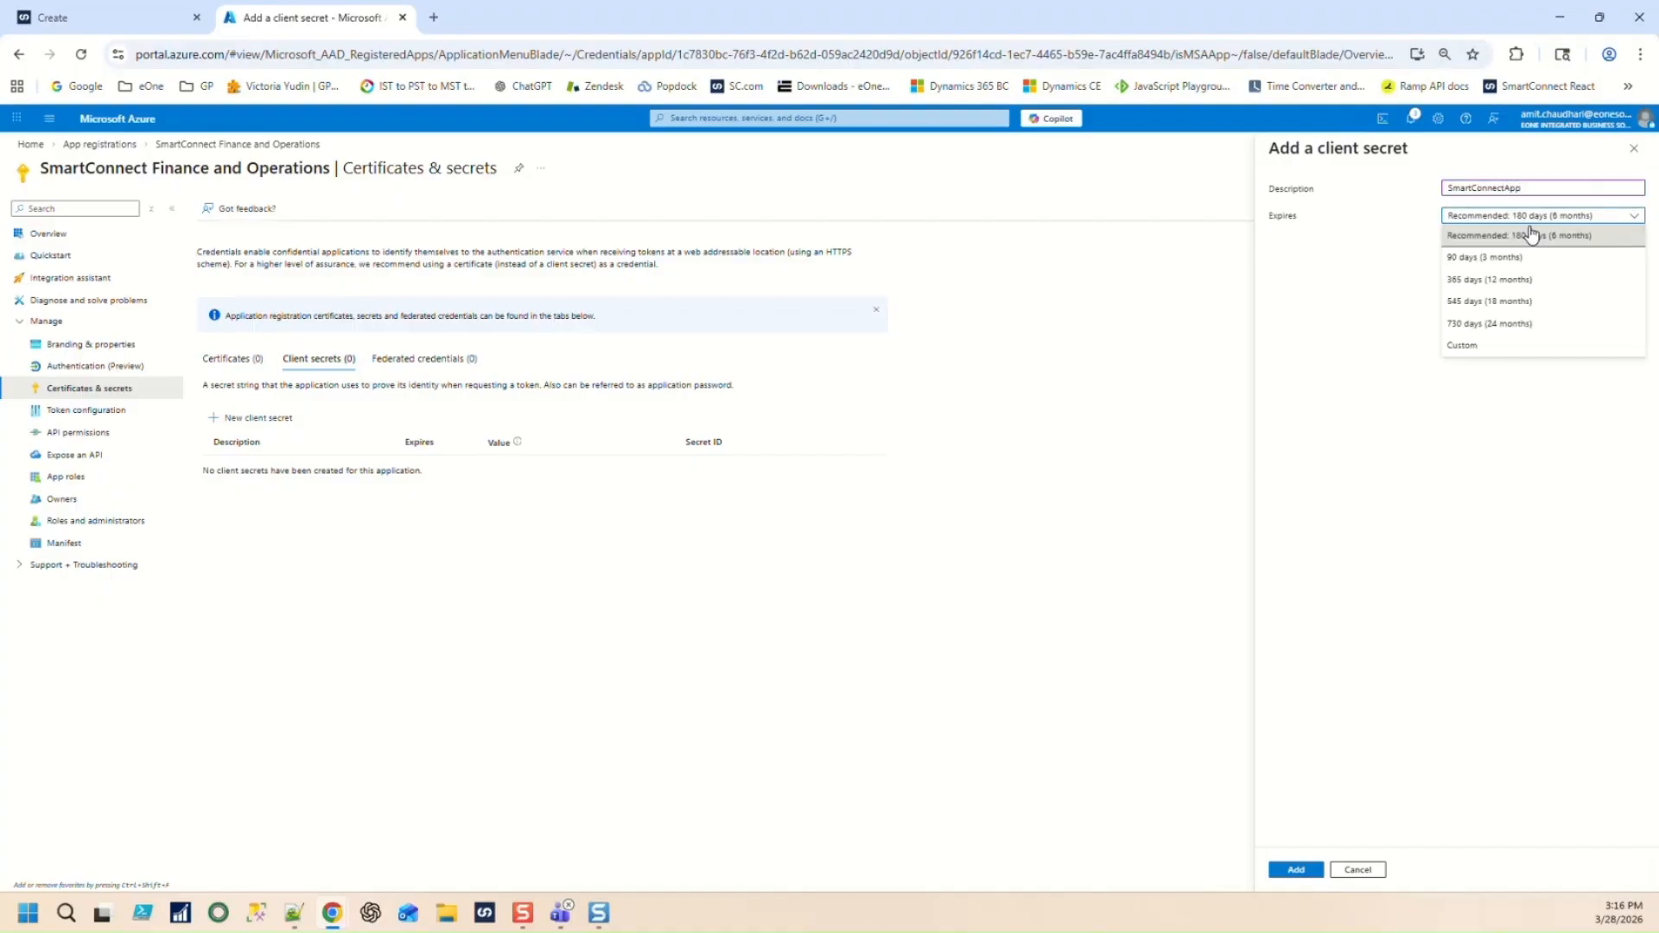
{"action": "left_click", "coordinate": [1519, 324]}
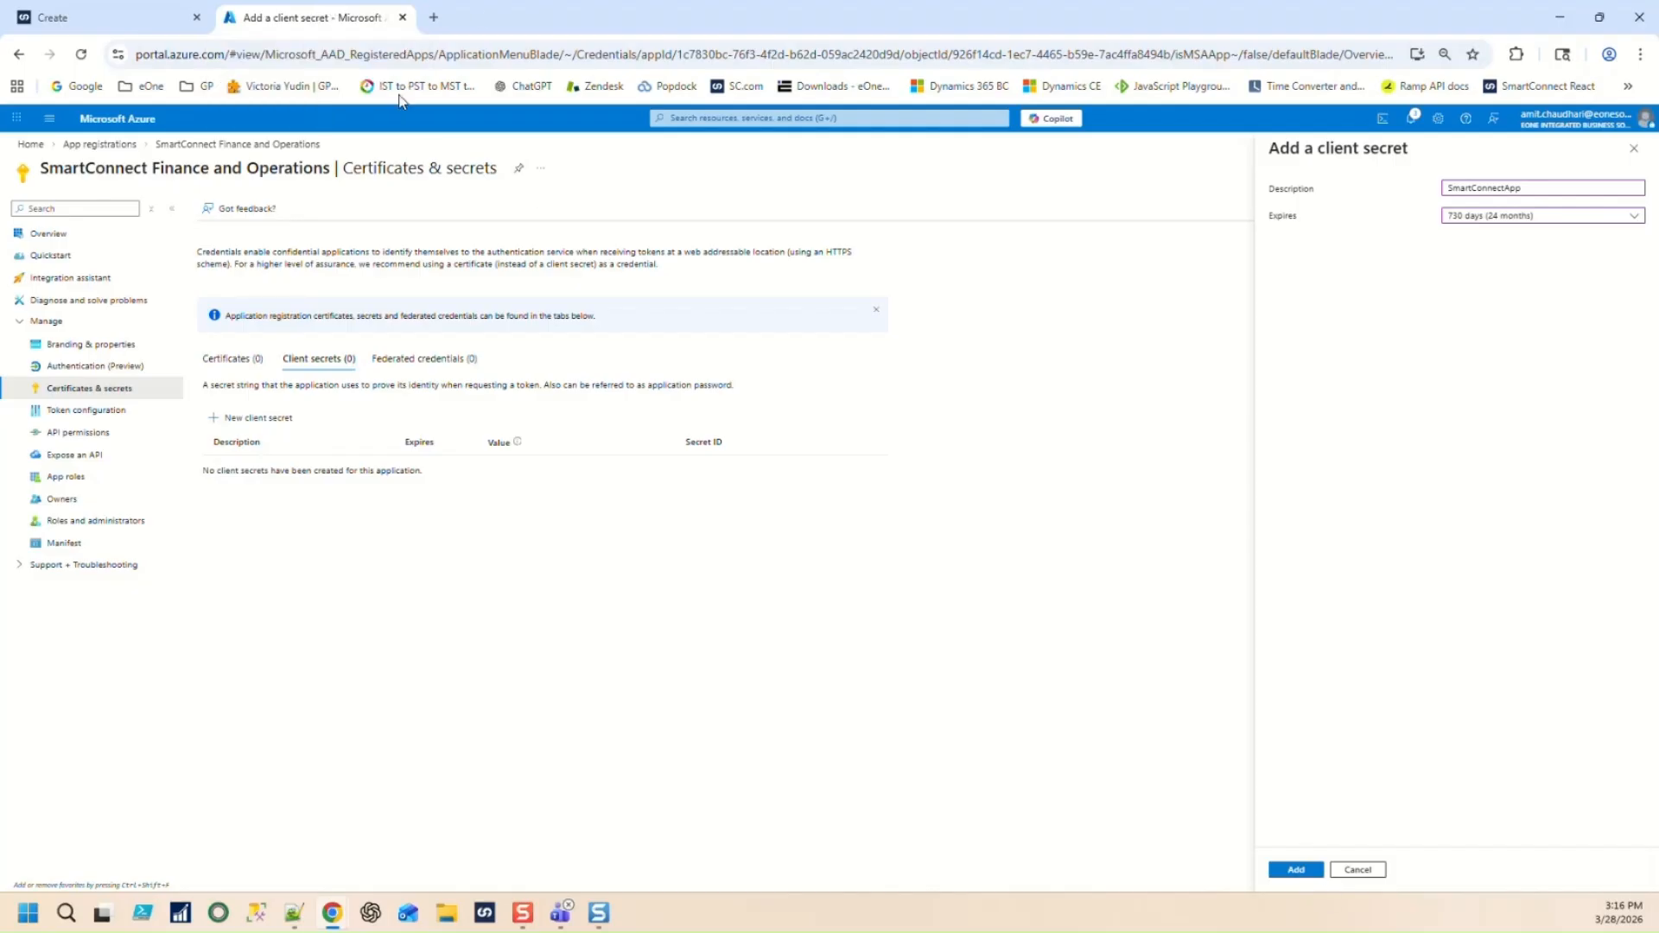
{"action": "left_click_drag", "start_coordinate": [338, 14], "coordinate": [259, 2]}
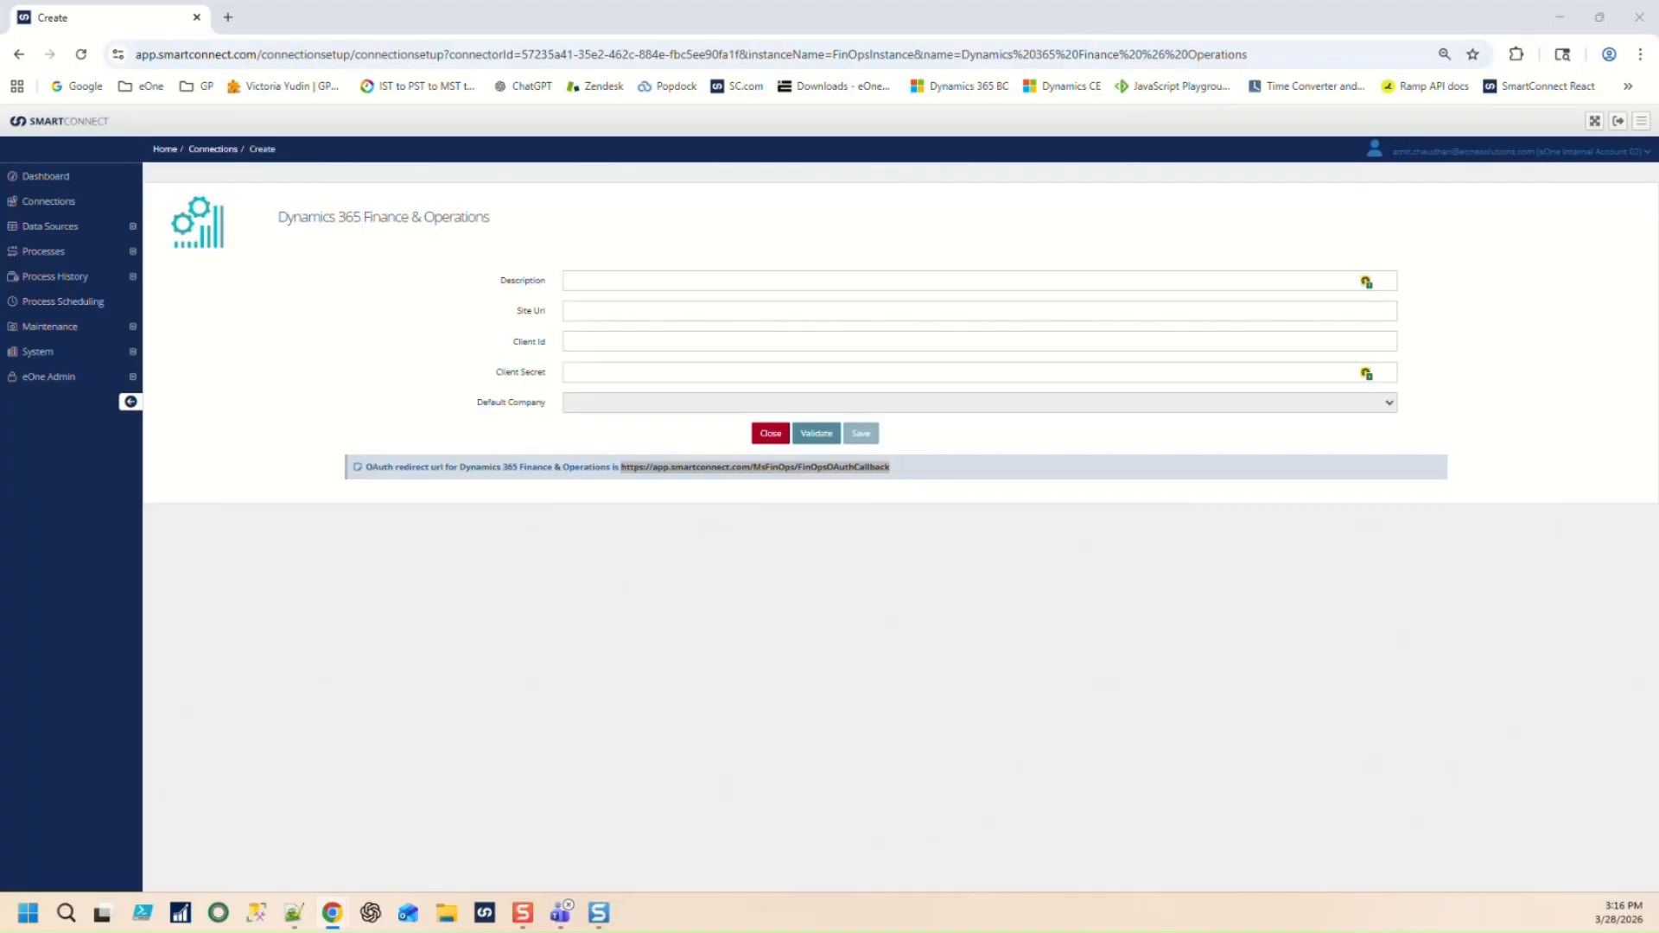
{"action": "left_click_drag", "start_coordinate": [681, 0], "coordinate": [482, 39]}
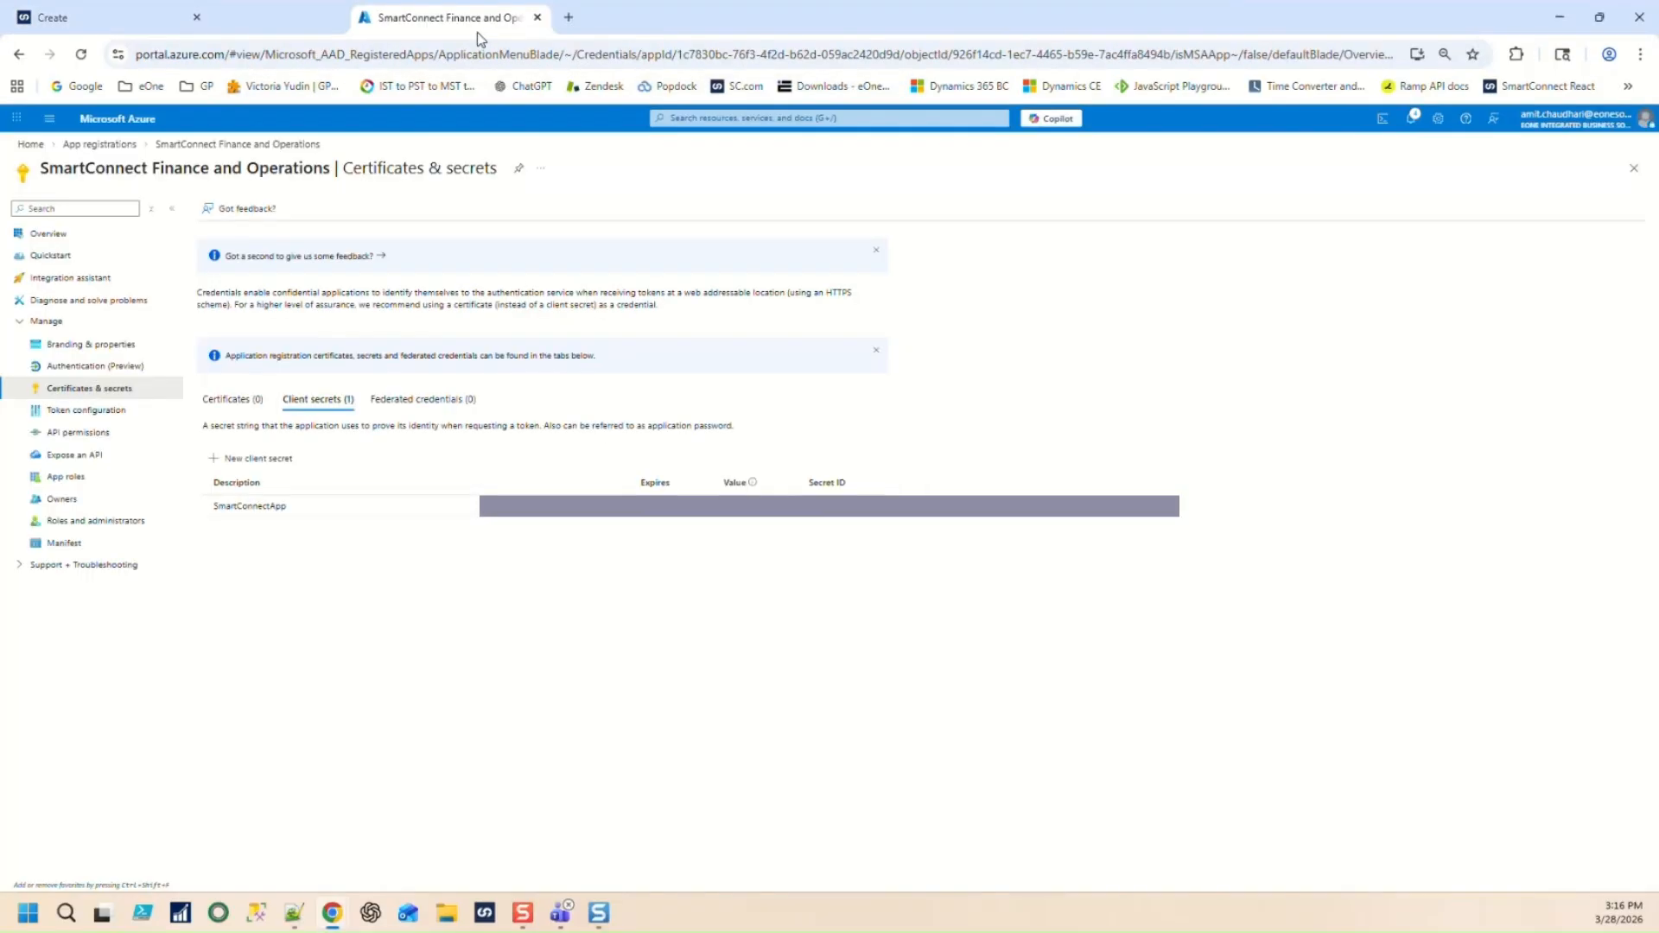
Copy the new client secret's value and paste it into the SmartConnect connection's Client Secret field.
{"action": "left_click", "coordinate": [789, 516]}
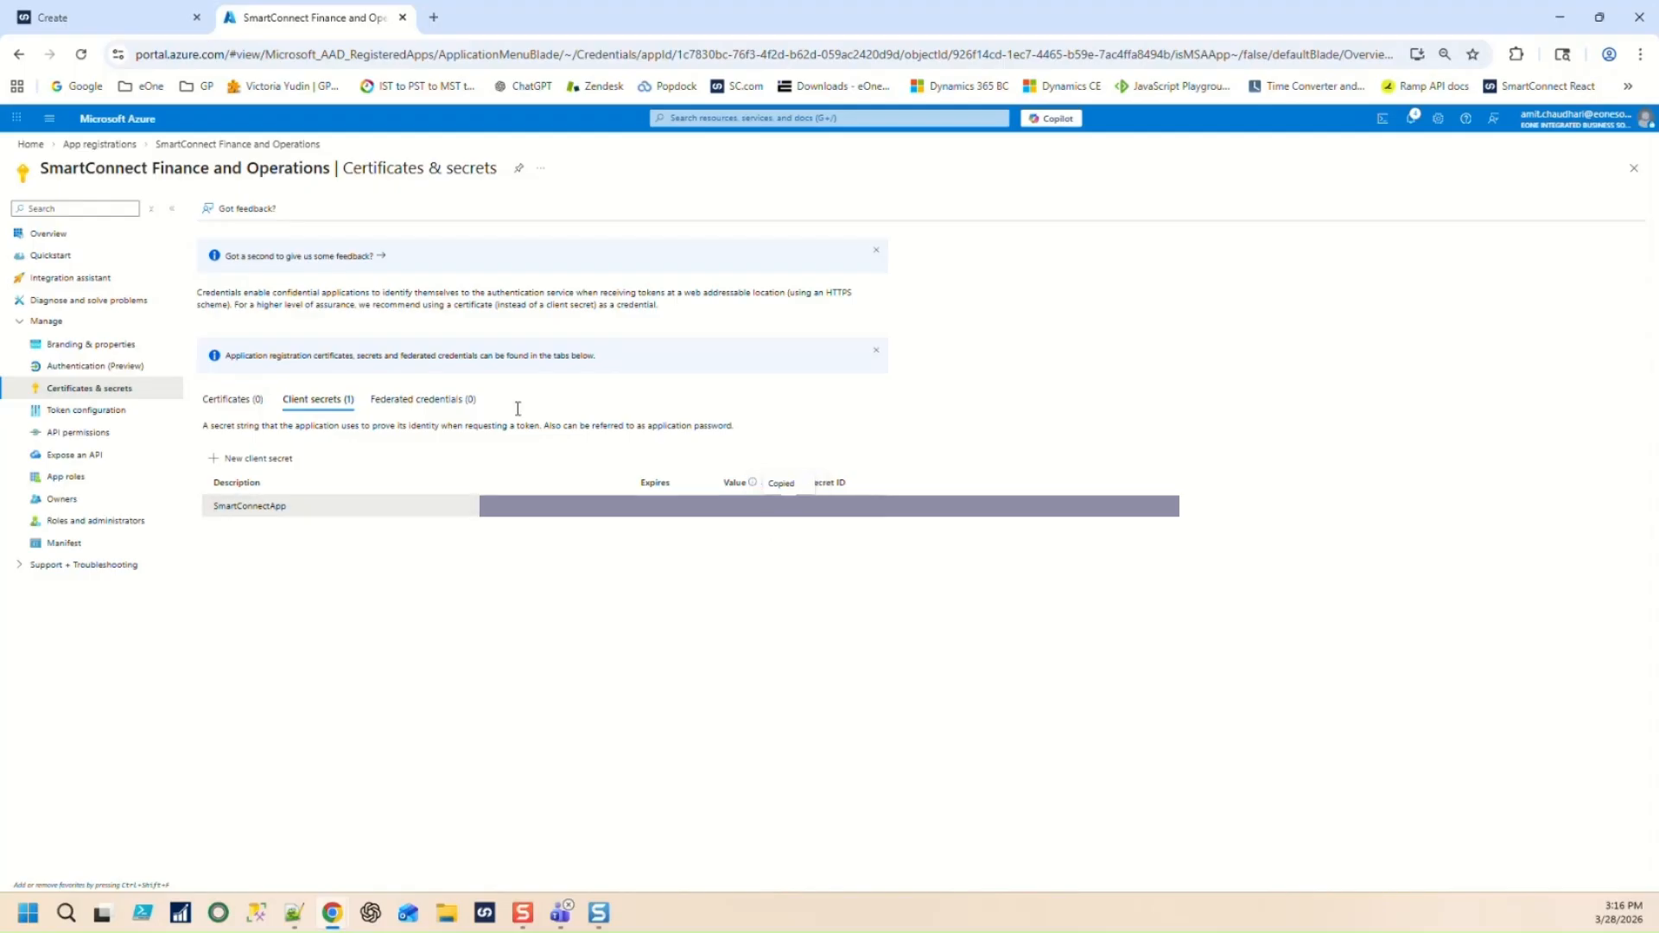
{"action": "left_click", "coordinate": [69, 21]}
{"action": "left_click", "coordinate": [643, 373]}
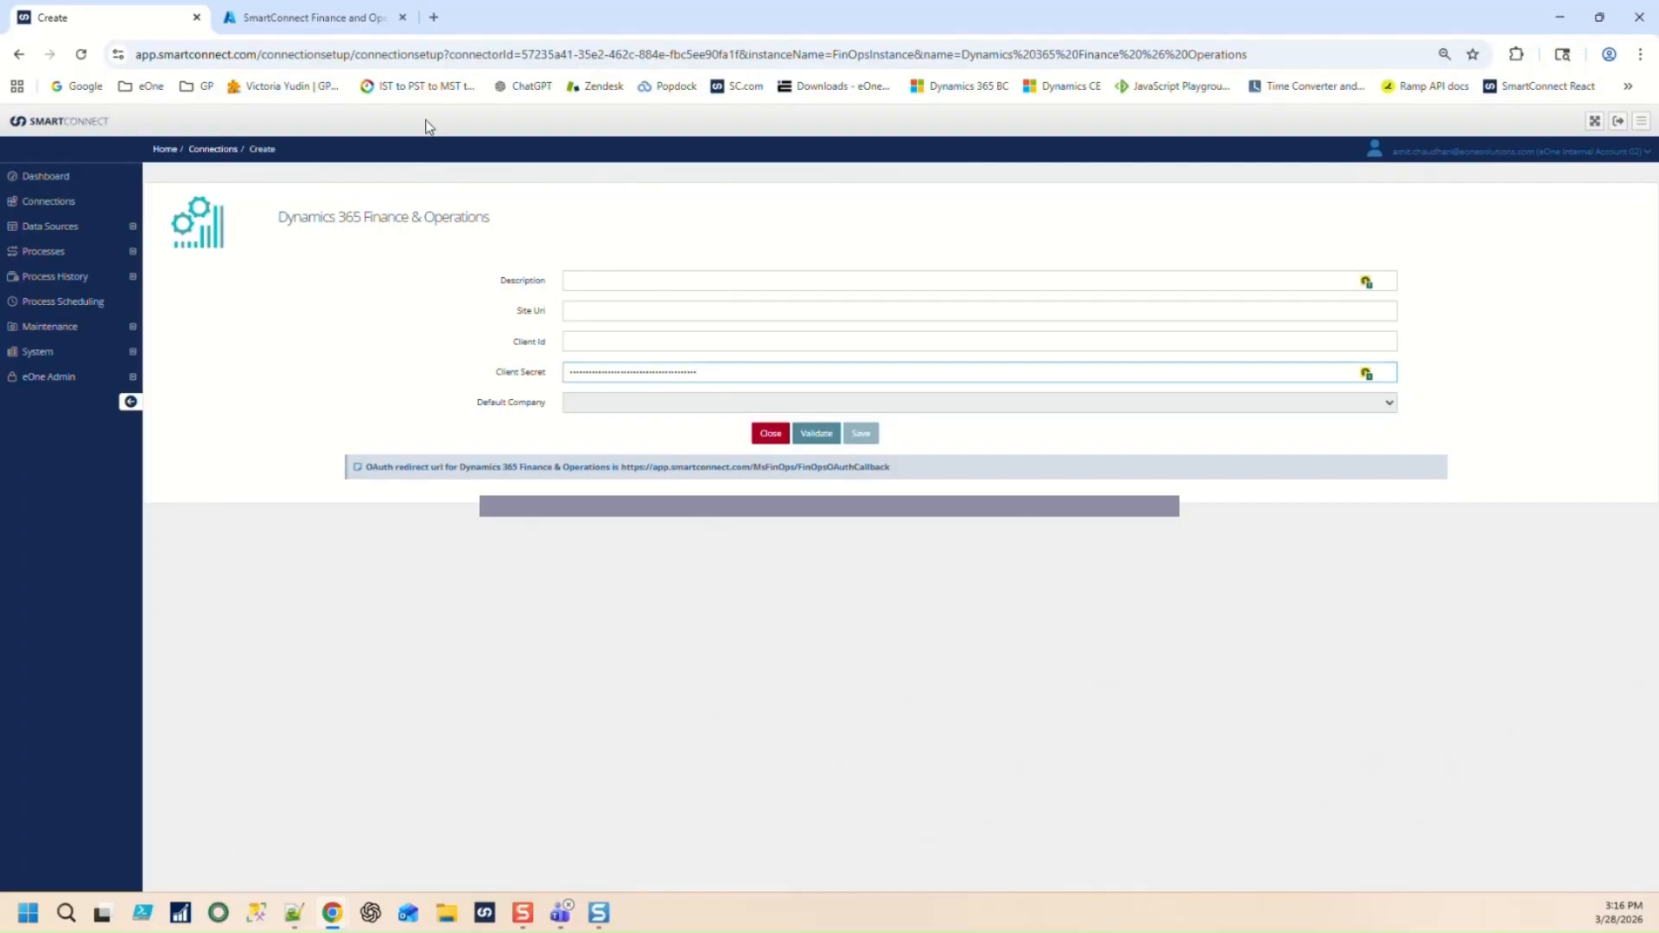
Copy the application (client) ID from the Azure app's overview into the SmartConnect connection's Client Id field.
{"action": "left_click", "coordinate": [323, 24]}
{"action": "left_click", "coordinate": [61, 254]}
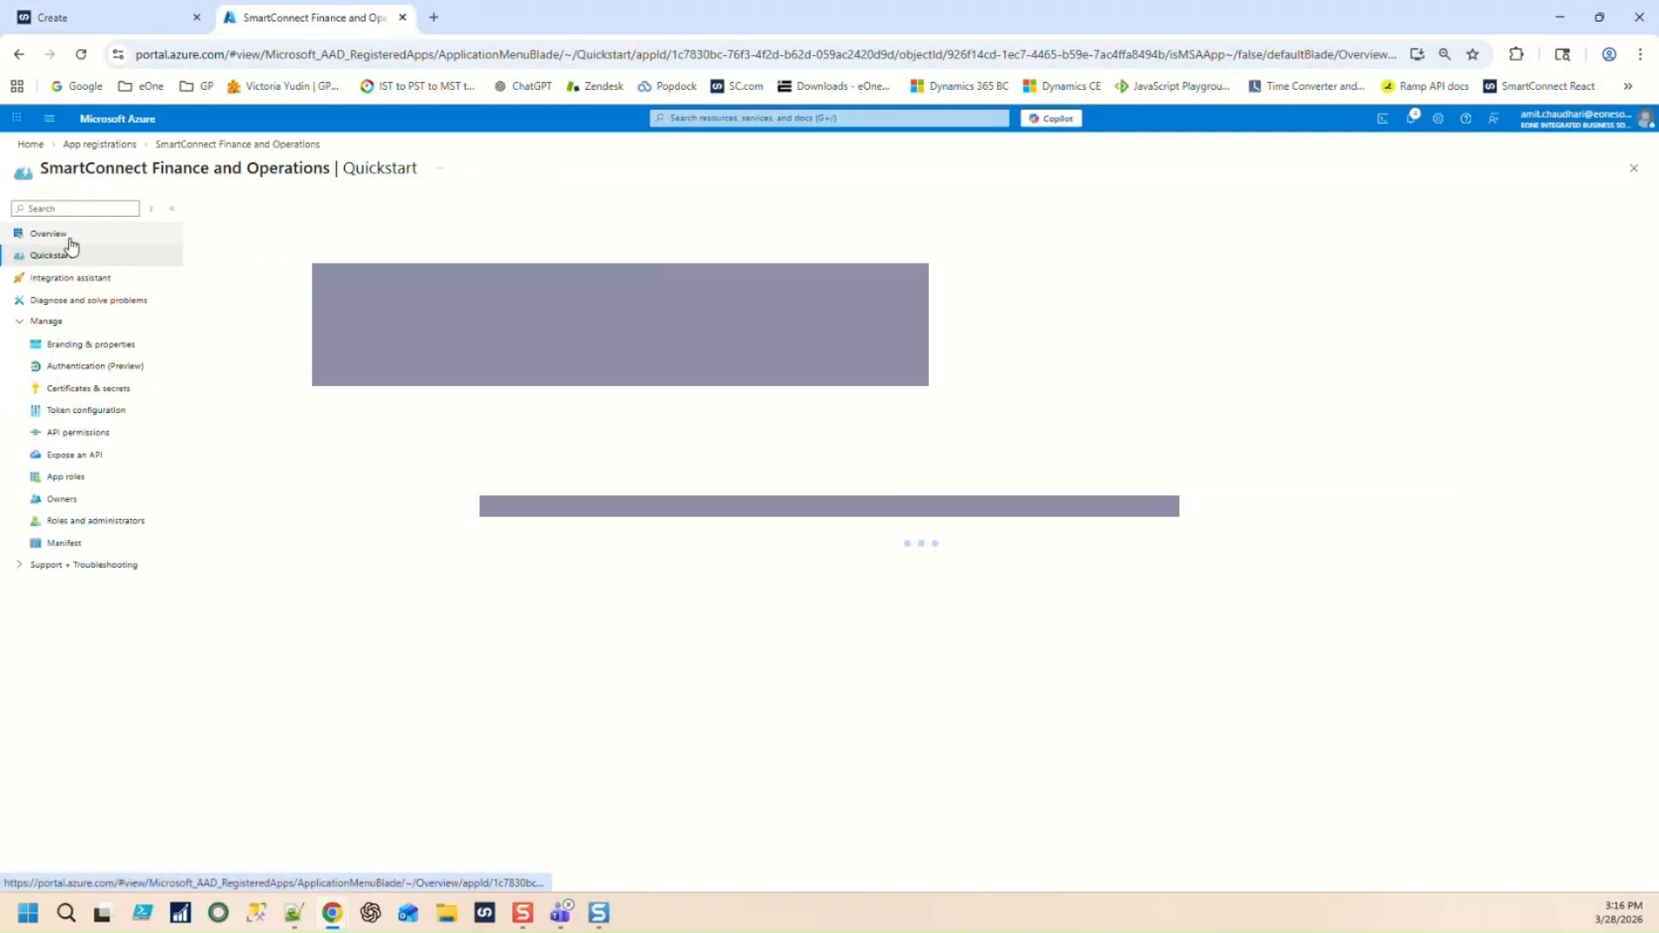
{"action": "left_click", "coordinate": [51, 234]}
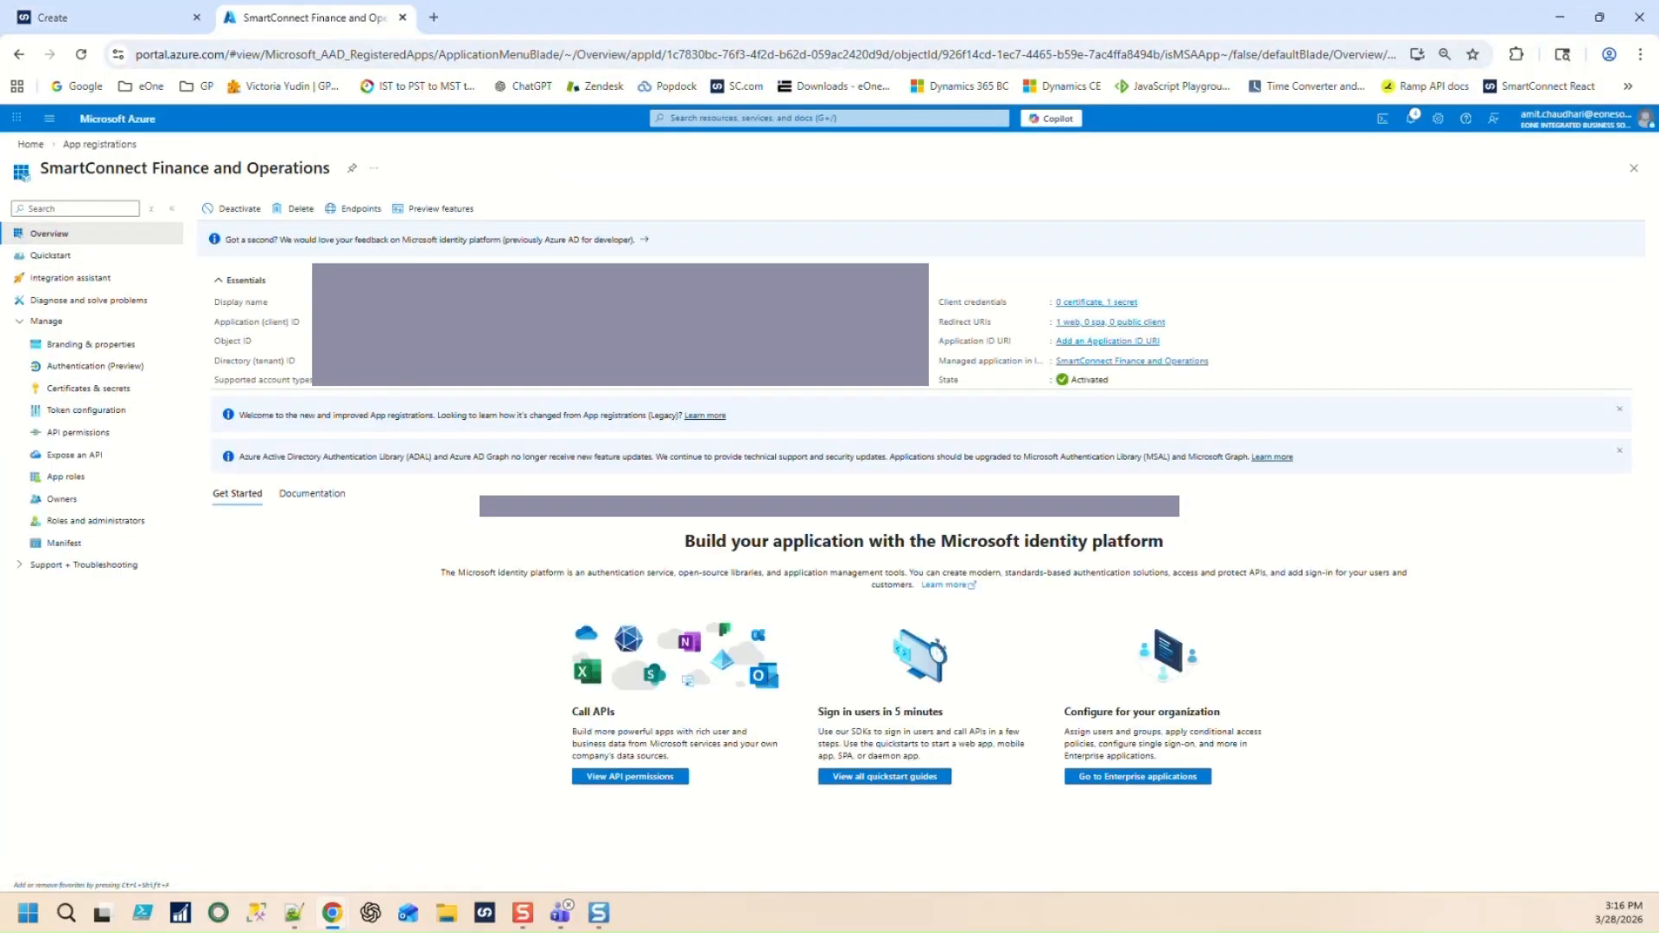
{"action": "left_click", "coordinate": [111, 20]}
{"action": "left_click", "coordinate": [691, 342]}
{"action": "key", "text": "ctrl+v"}
{"action": "type", "text": "Smart"}
{"action": "key", "text": "BackSpace"}
{"action": "key", "text": "BackSpace"}
{"action": "key", "text": "BackSpace"}
{"action": "key", "text": "BackSpace"}
{"action": "key", "text": "BackSpace"}
{"action": "key", "text": "BackSpace"}
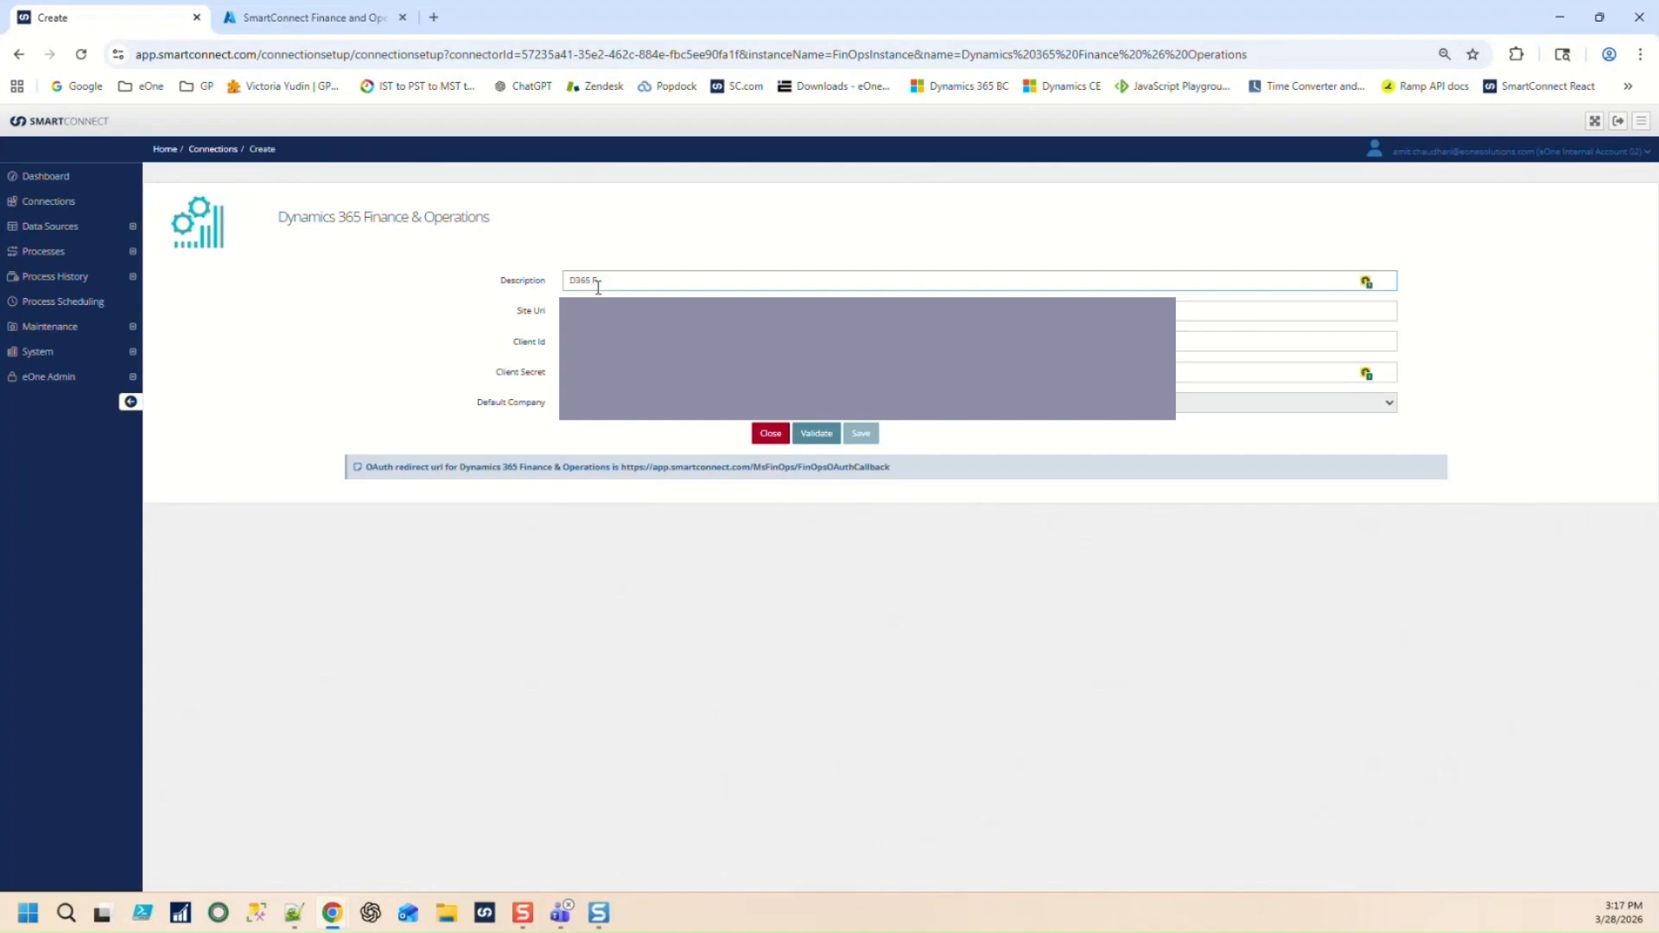
Enter "D365 FO Connection" as the connection's description.
{"action": "type", "text": "D365 FO Connection"}
{"action": "key", "text": "Tab"}
Copy the base URL of the Finance and Operations environment and paste it into the SmartConnect connection's Site Url field.
{"action": "left_click", "coordinate": [779, 233]}
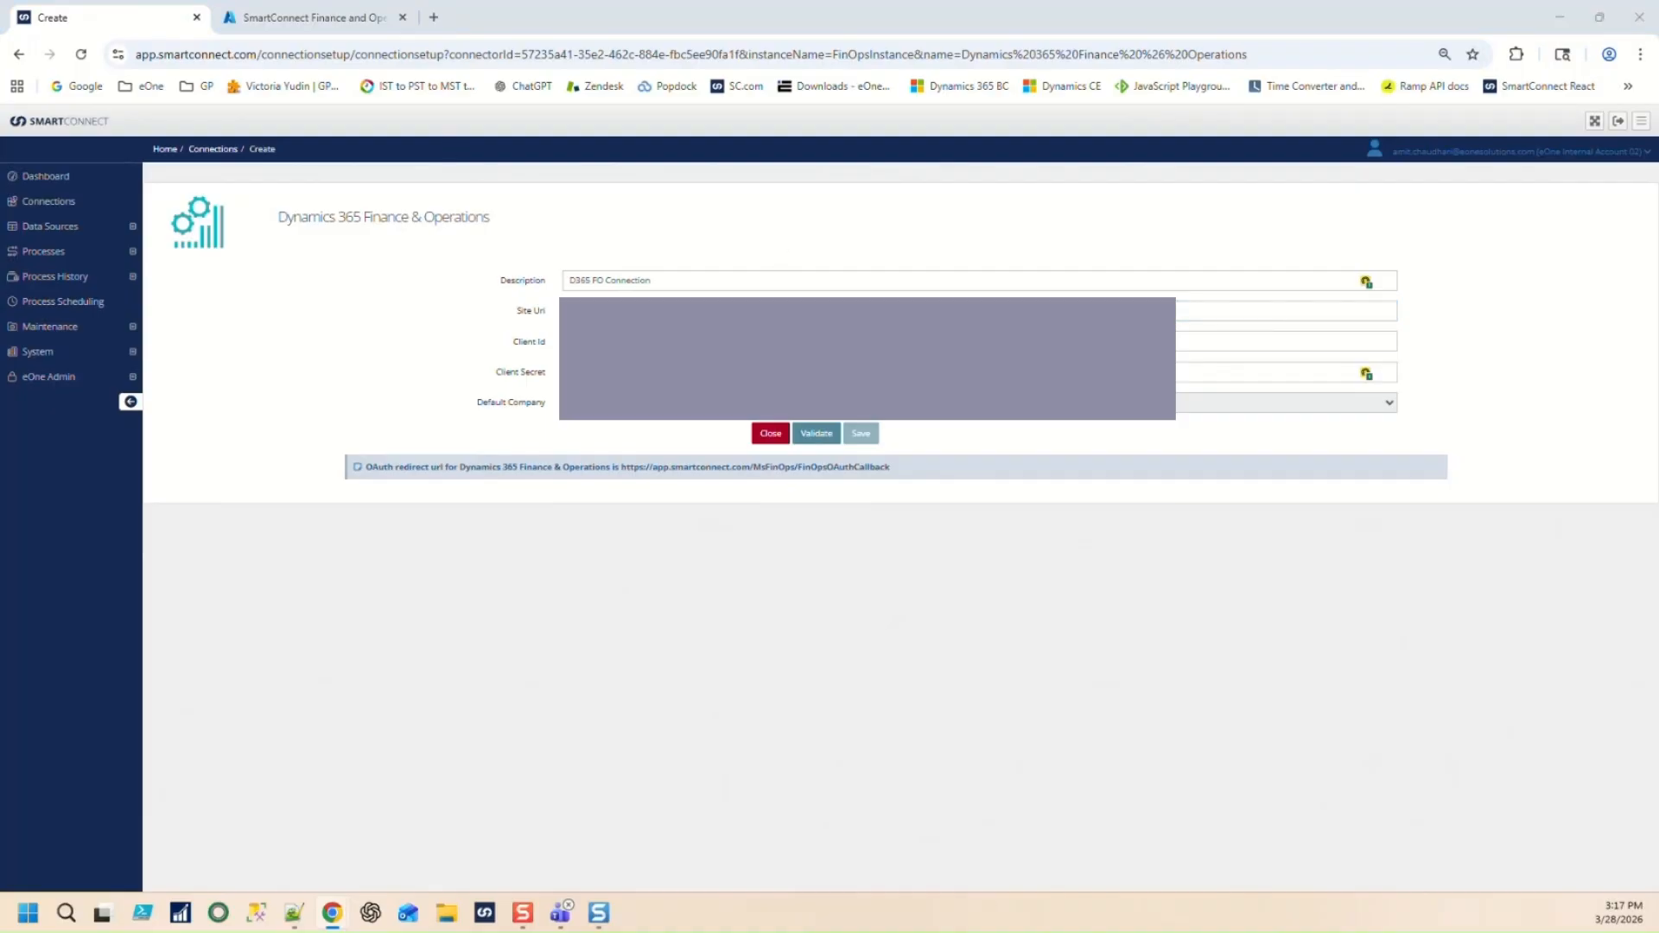
{"action": "left_click_drag", "start_coordinate": [645, 232], "coordinate": [650, 251]}
{"action": "double_click", "coordinate": [709, 259]}
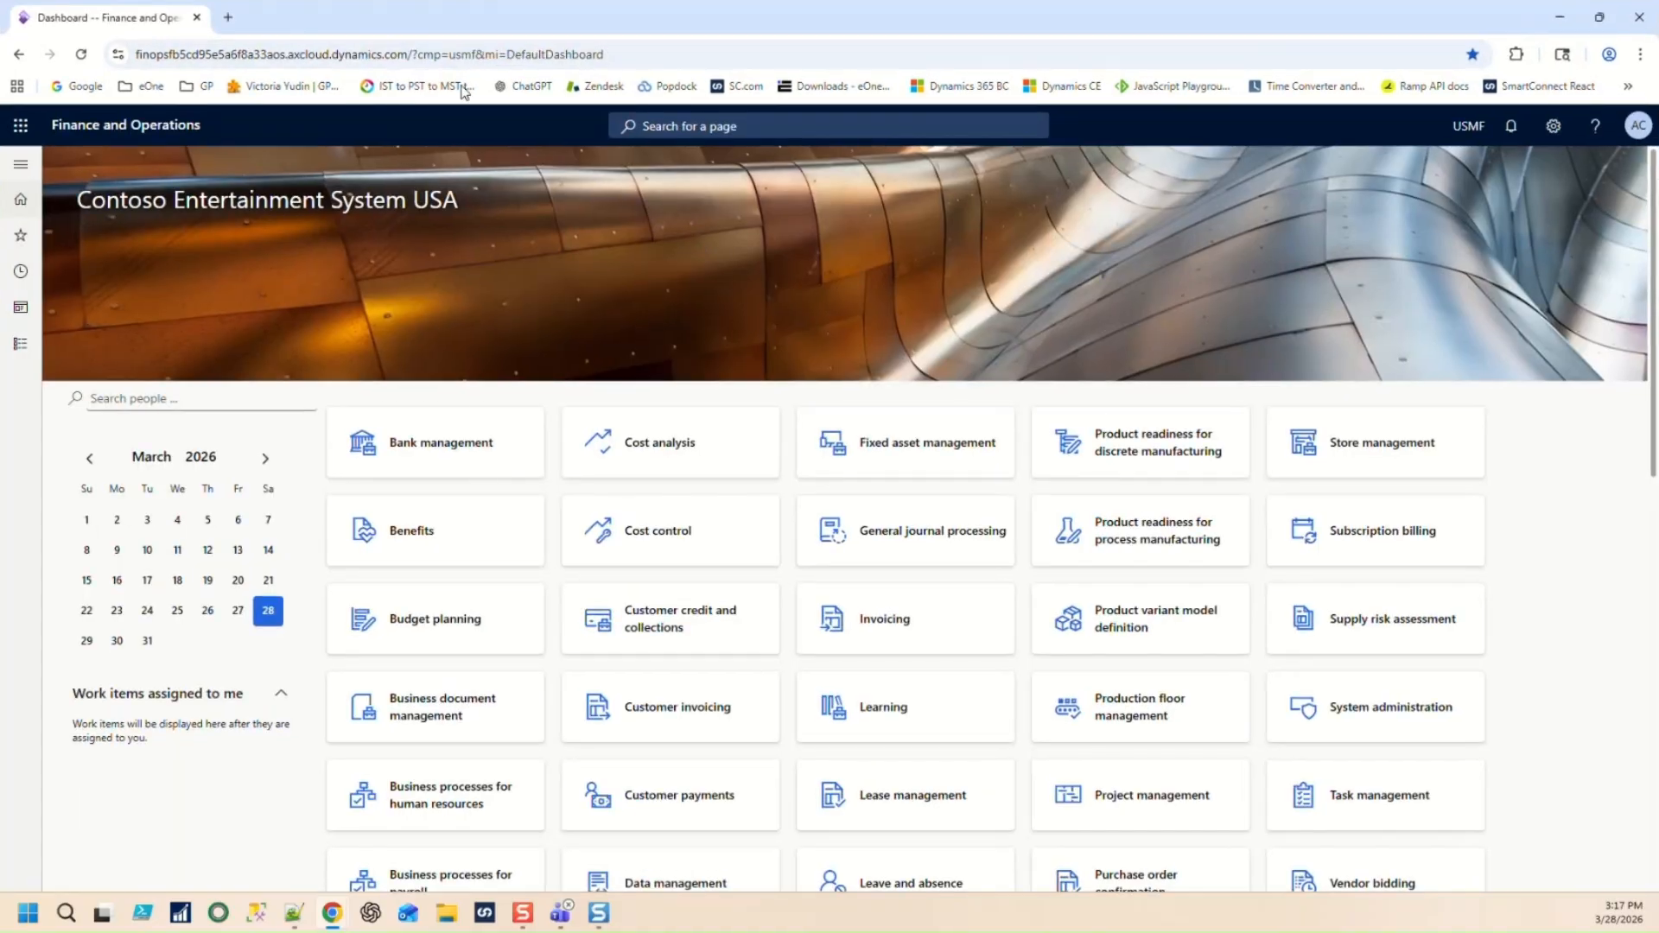
{"action": "left_click_drag", "start_coordinate": [408, 54], "coordinate": [99, 56]}
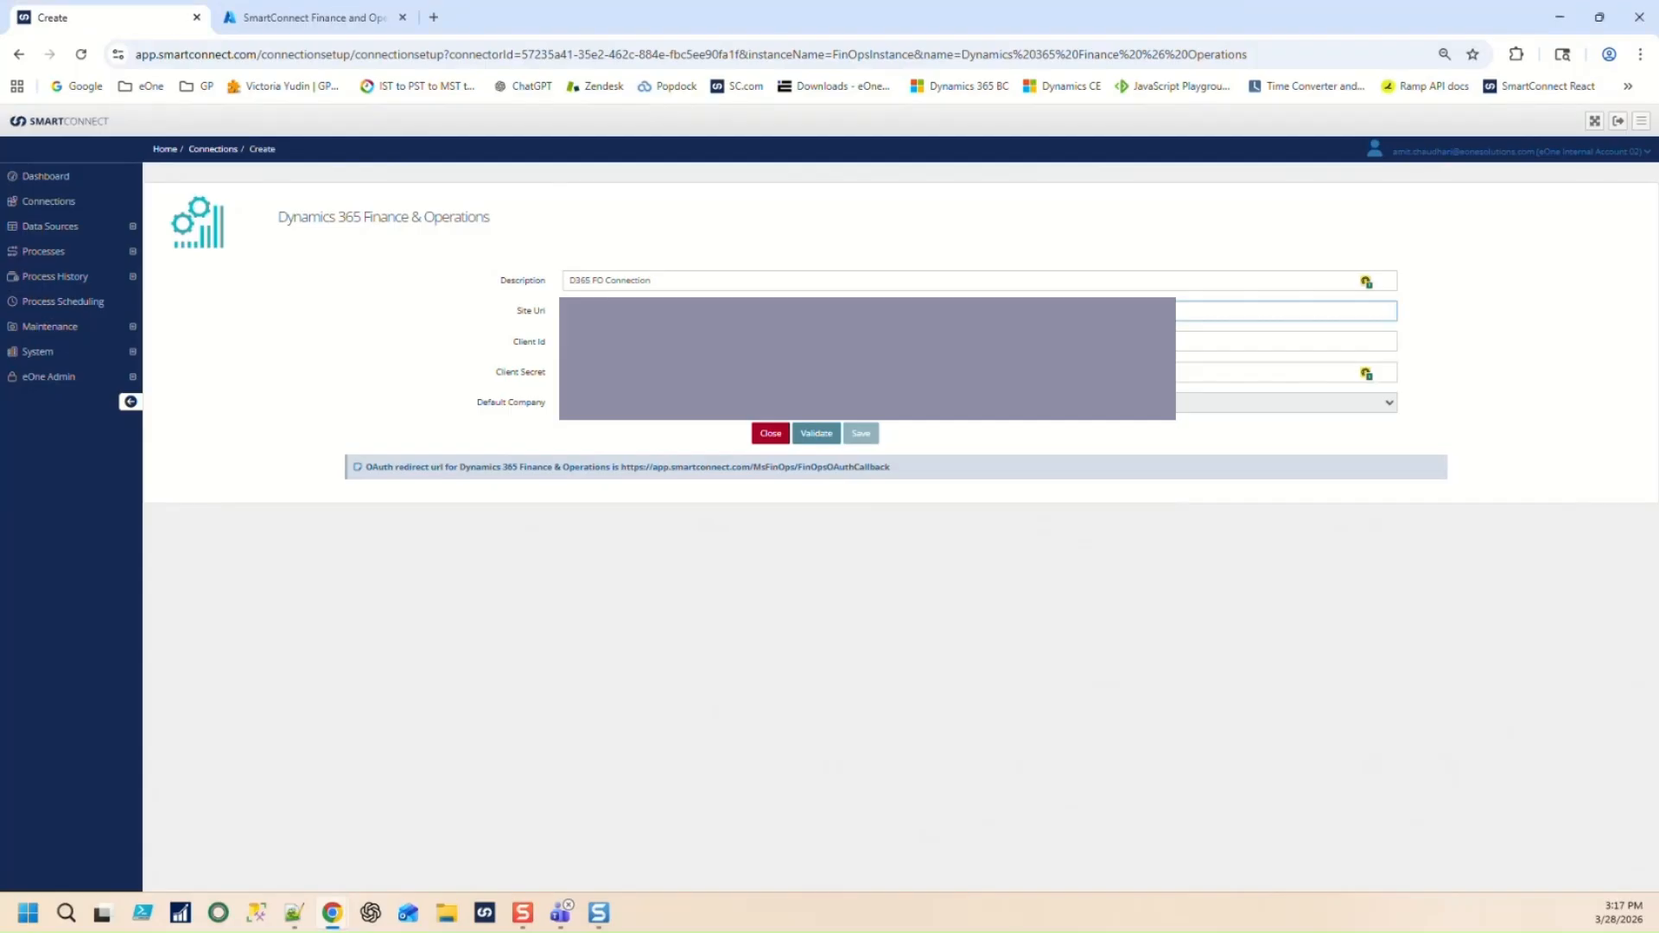
{"action": "left_click", "coordinate": [708, 641]}
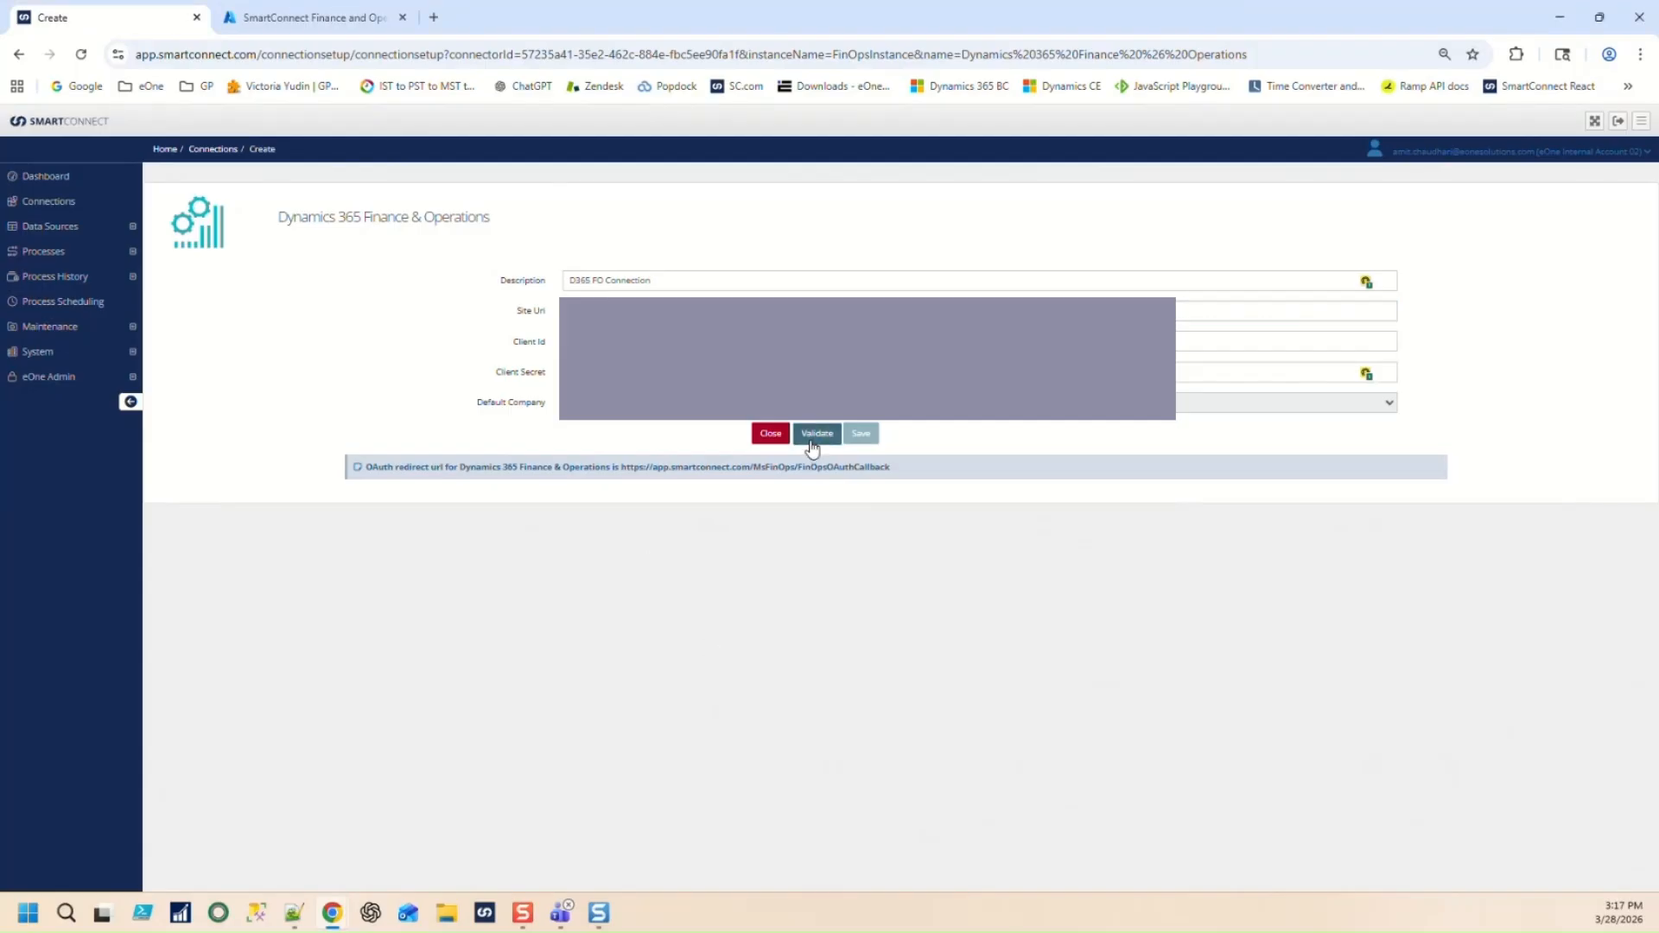
Start validating the connection and submit the account's email address on the Microsoft sign-in page.
{"action": "left_click", "coordinate": [812, 447]}
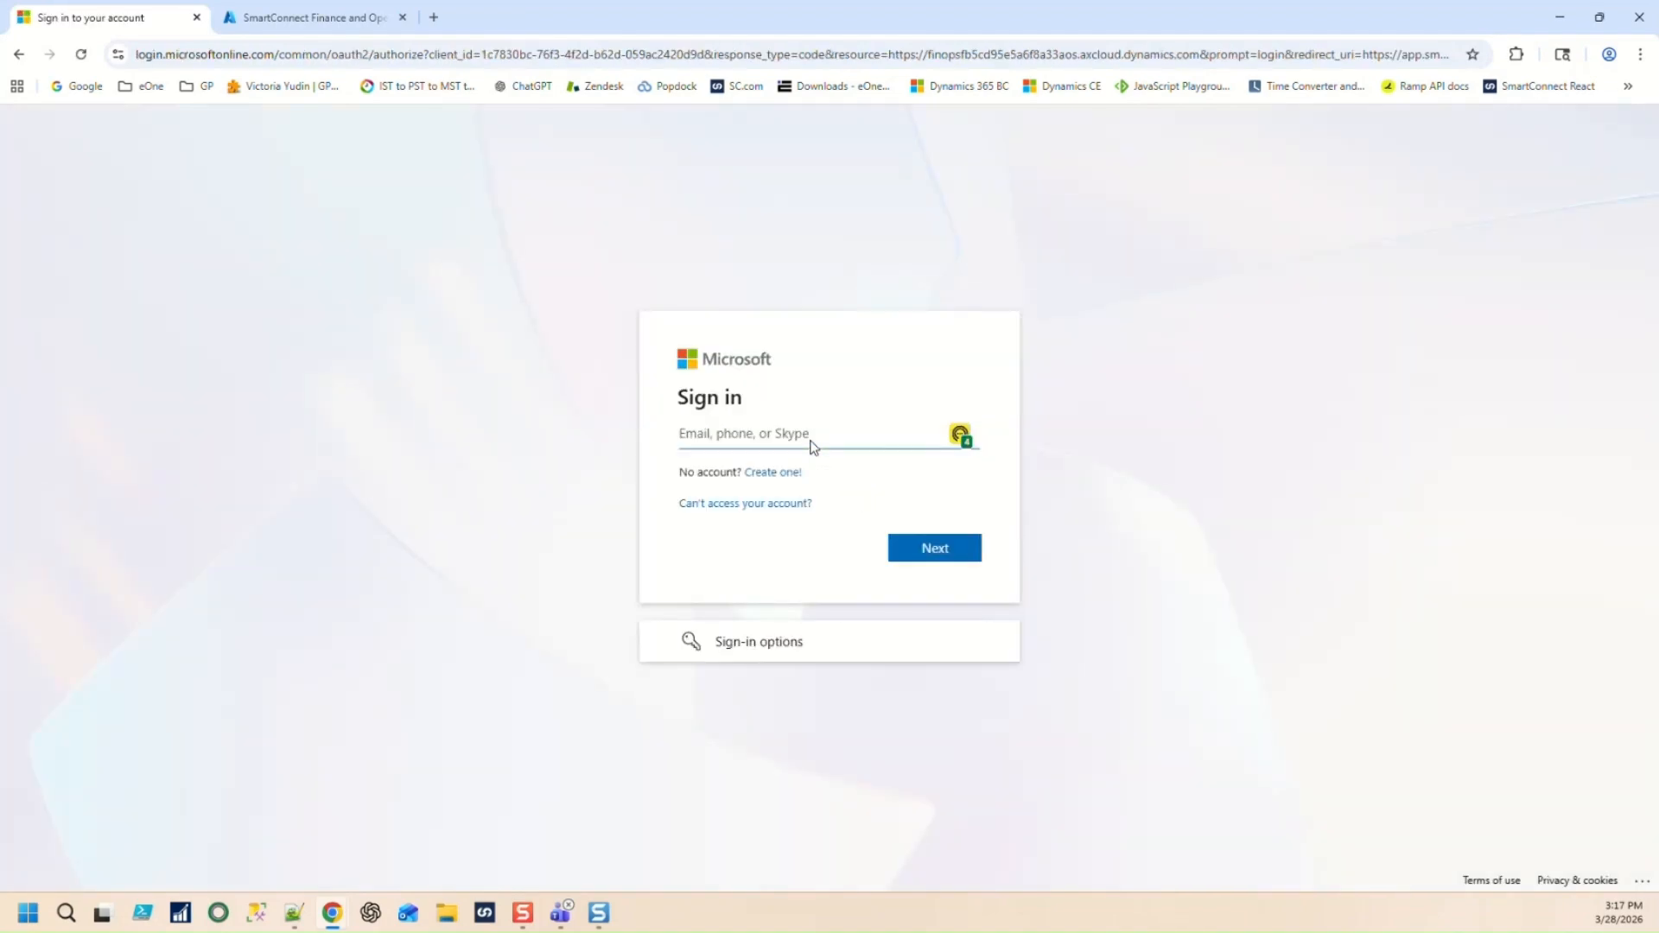
{"action": "left_click", "coordinate": [815, 438]}
{"action": "left_click", "coordinate": [829, 546]}
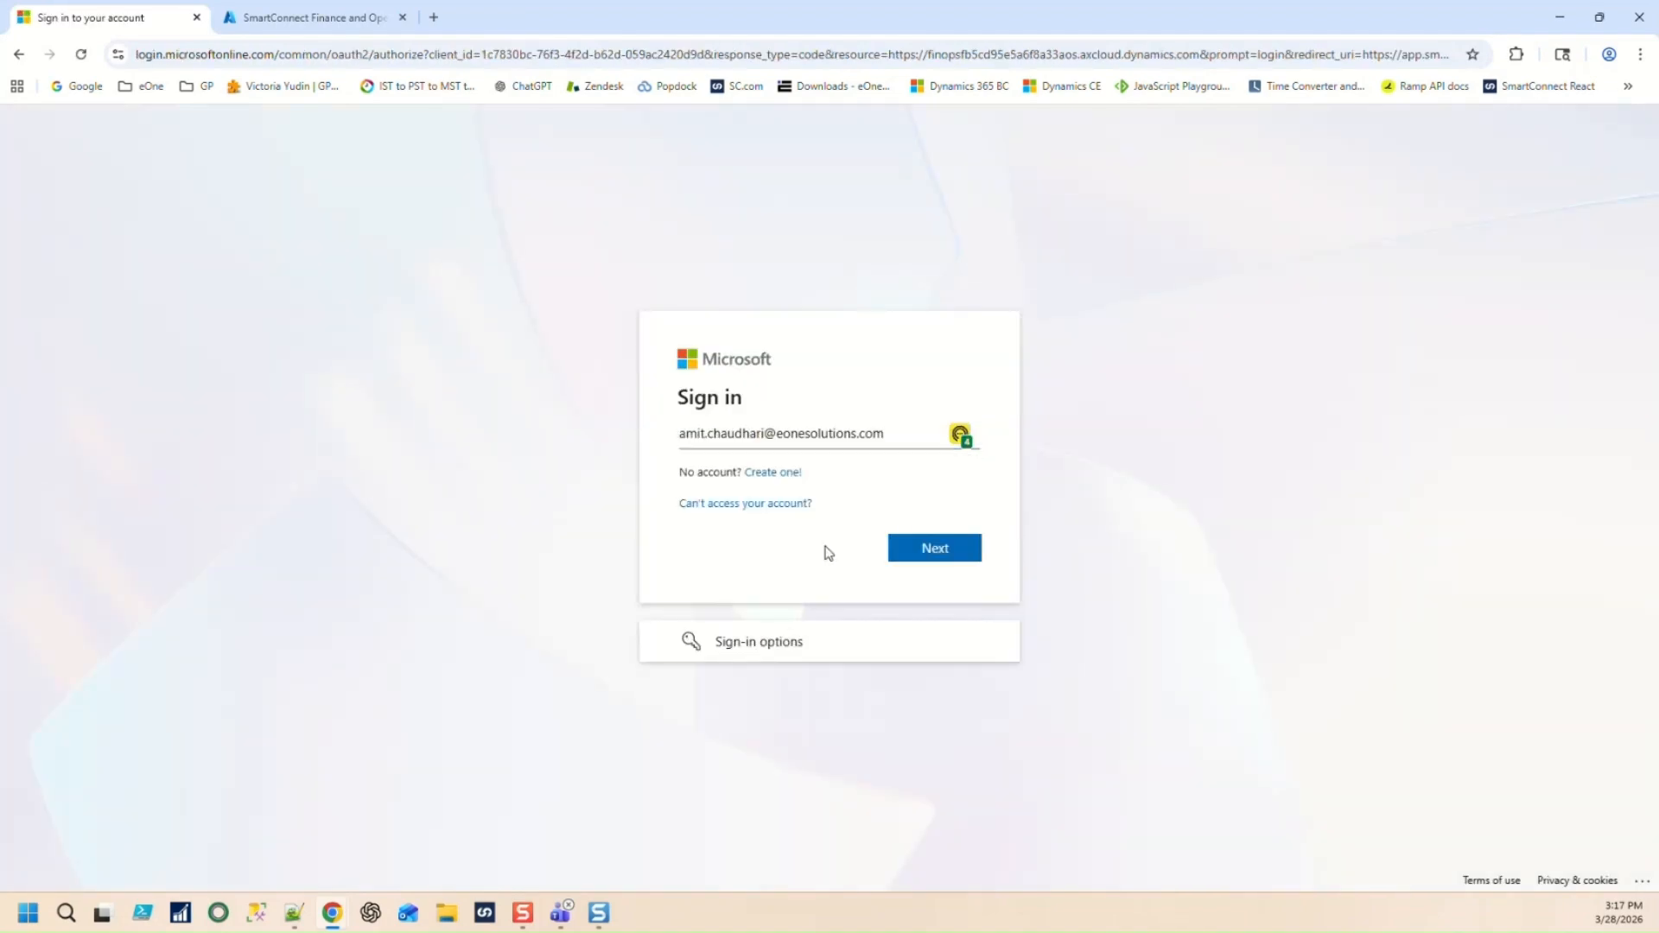
{"action": "left_click", "coordinate": [934, 553]}
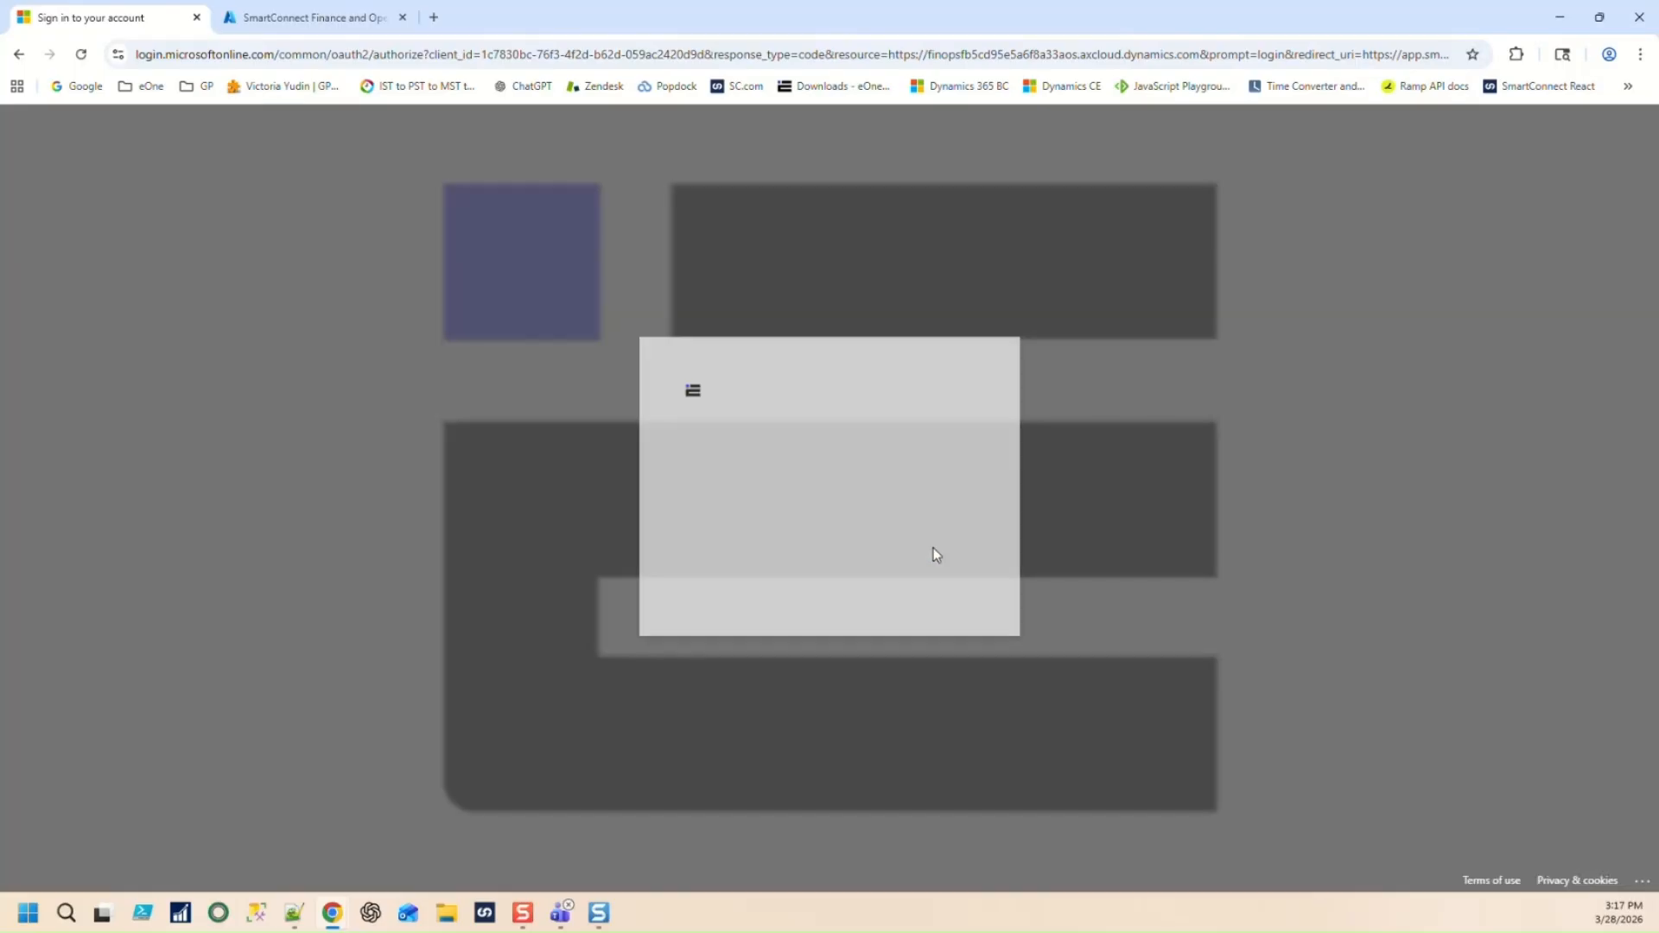
Sign in with the account password and accept the permissions requested by SmartConnect Finance and Operations.
{"action": "left_click", "coordinate": [806, 506]}
{"action": "type", "text": "***"}
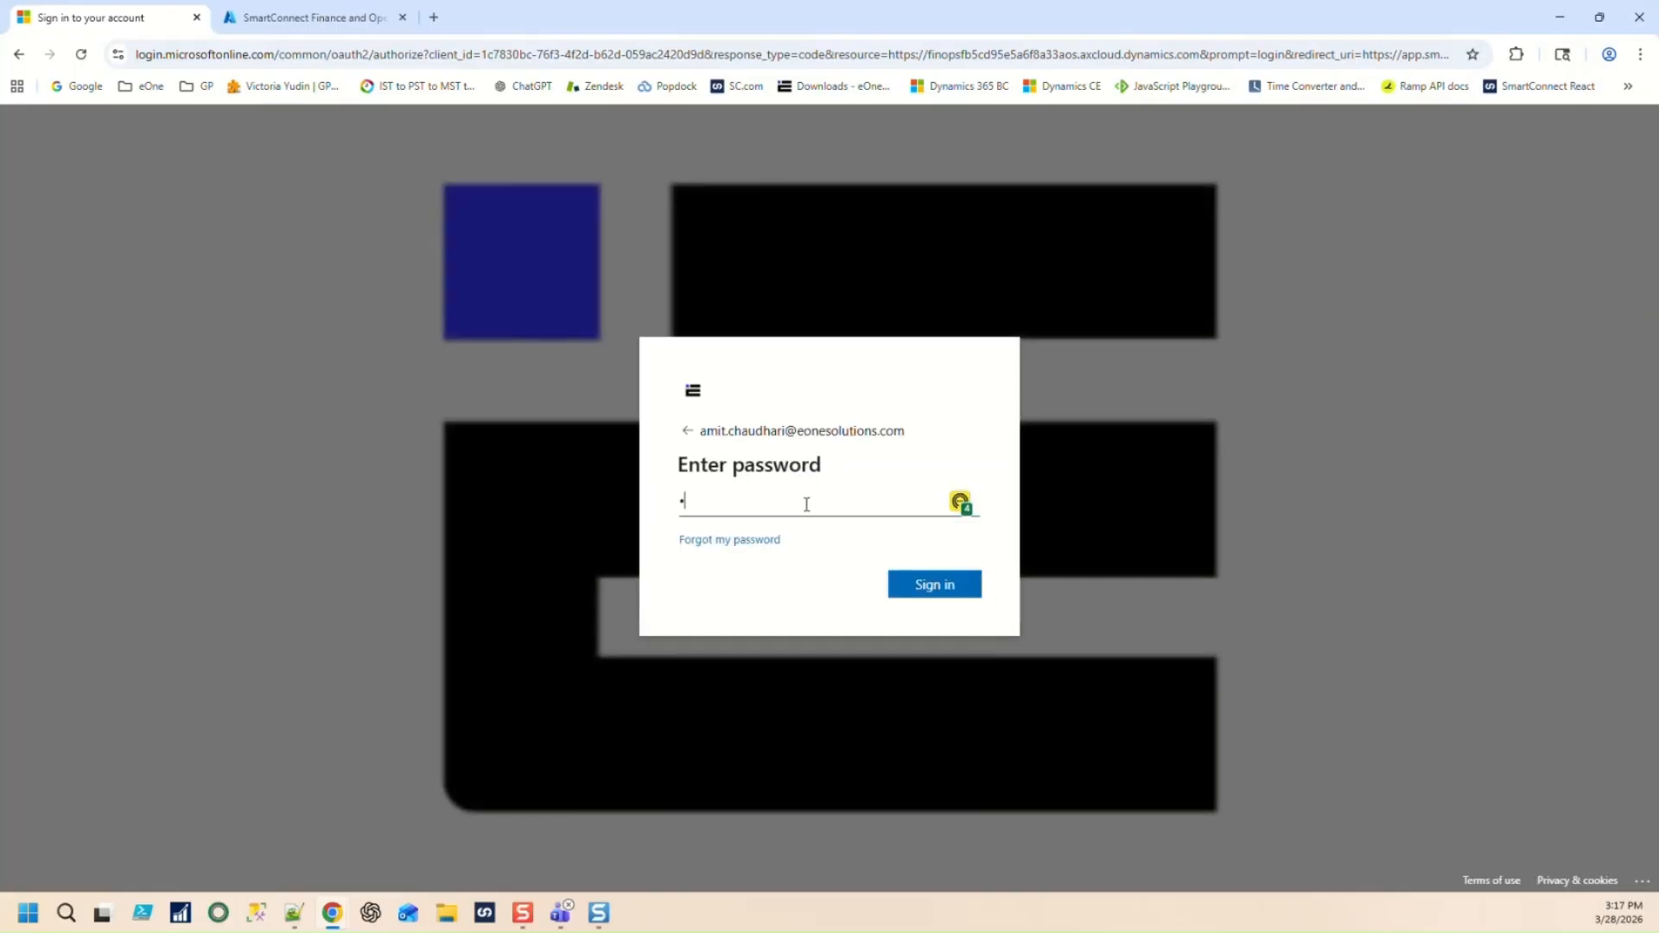
{"action": "type", "text": "*******"}
{"action": "key", "text": "Return"}
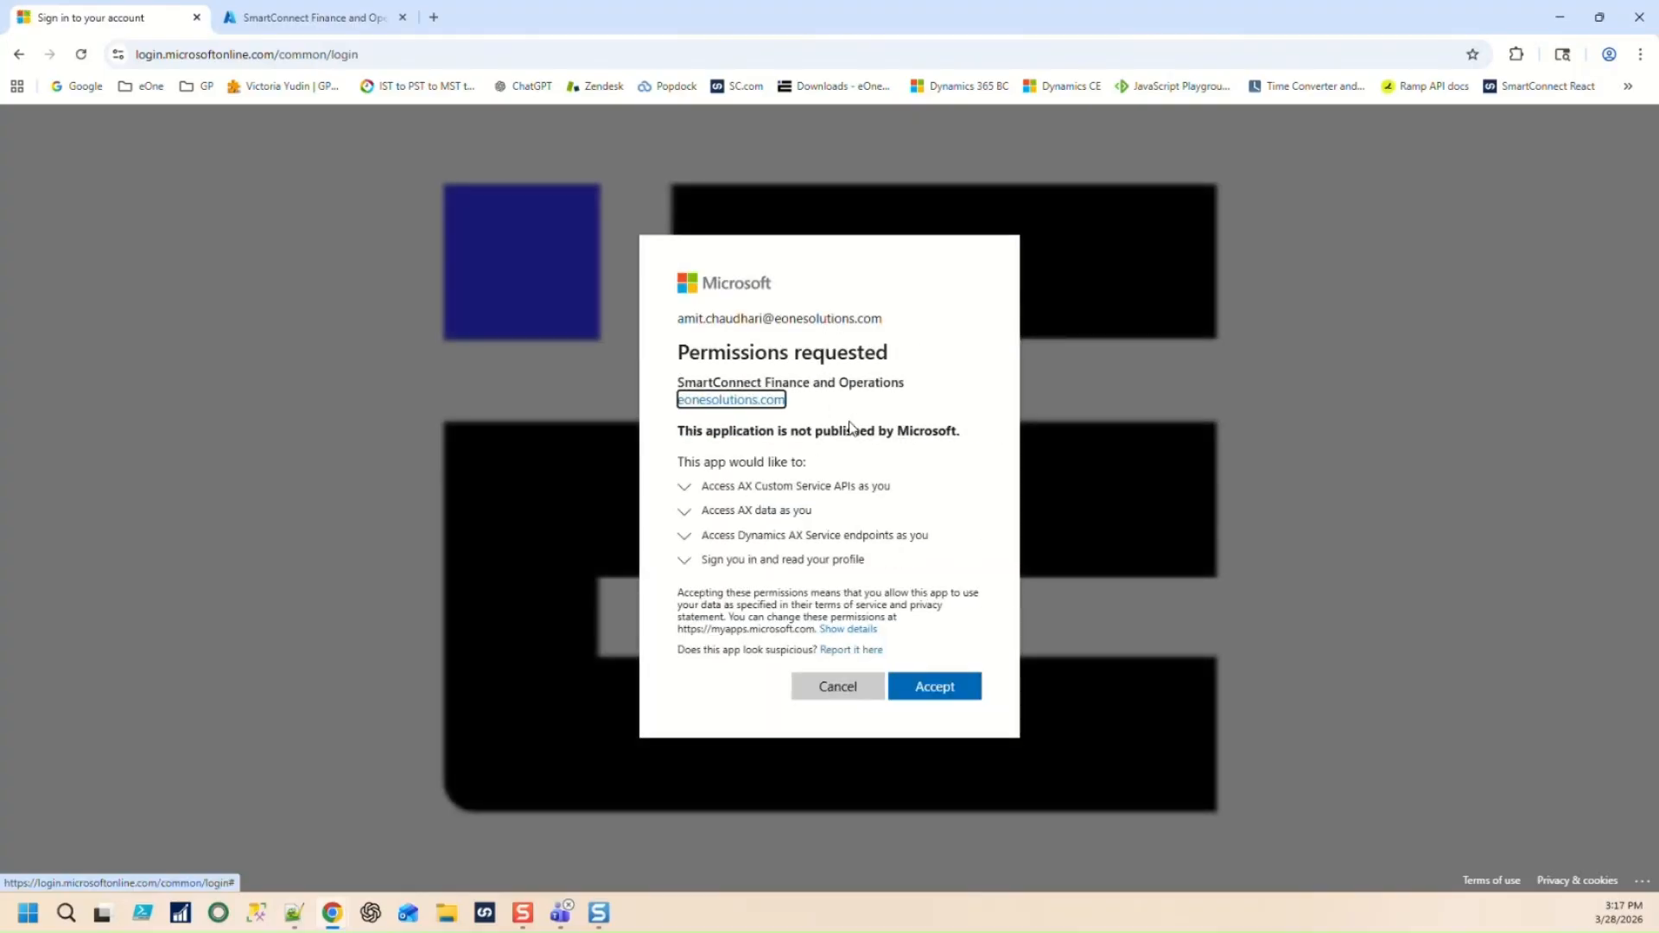
{"action": "left_click", "coordinate": [940, 691]}
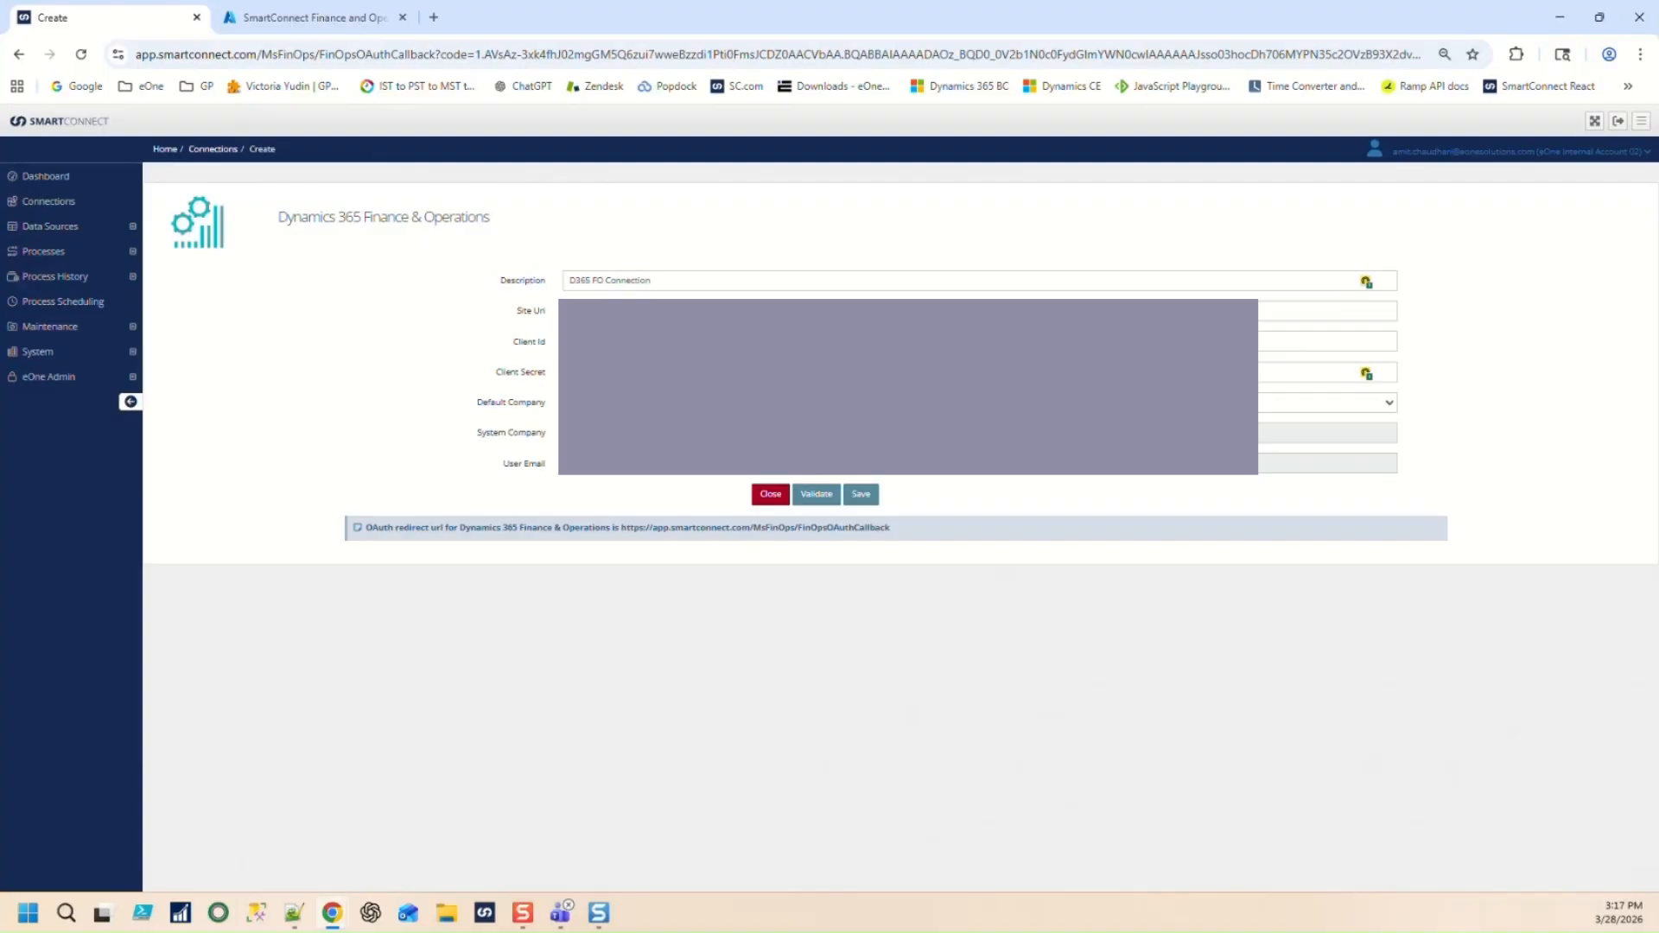
Choose the connection's default company and save the Dynamics 365 Finance & Operations connection.
{"action": "left_click", "coordinate": [907, 403]}
{"action": "left_click", "coordinate": [908, 403]}
{"action": "left_click", "coordinate": [860, 498]}
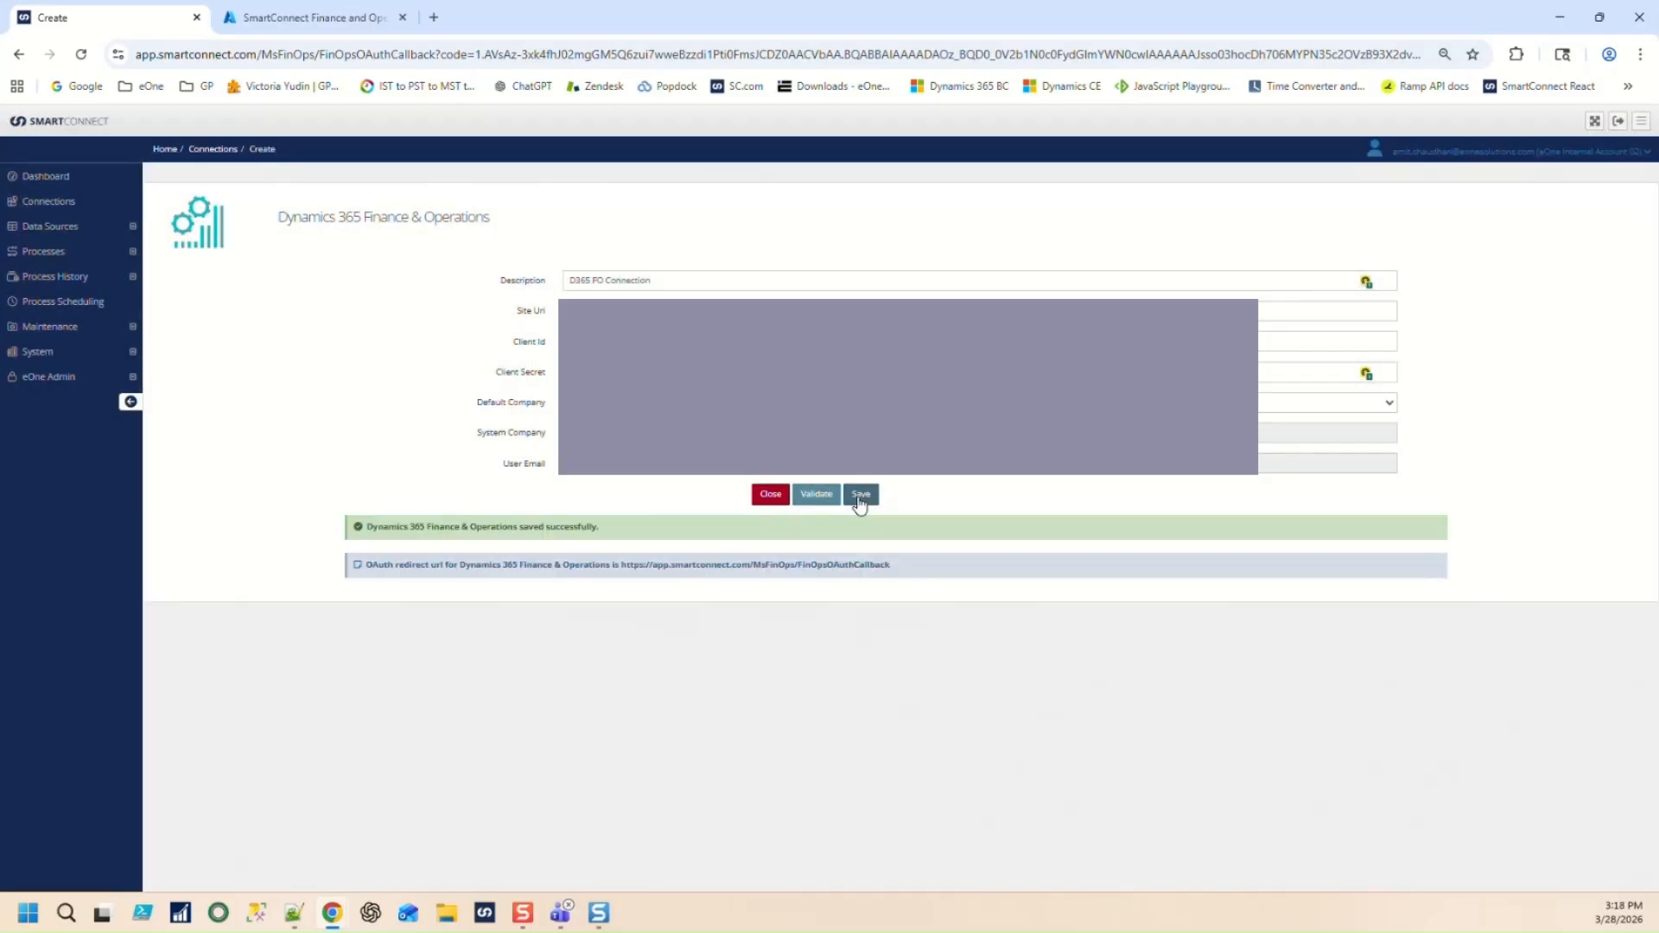